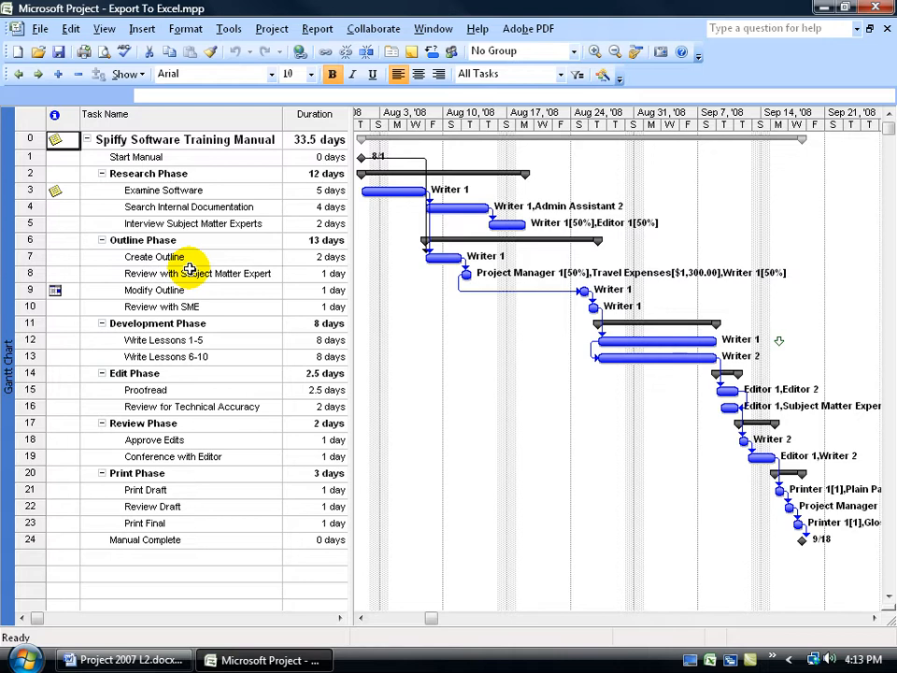
# Save the project as a Microsoft Excel Workbook named Export To Excel.xls in the Exercise folder, starting the Export Wizard.
pyautogui.click(40, 29)
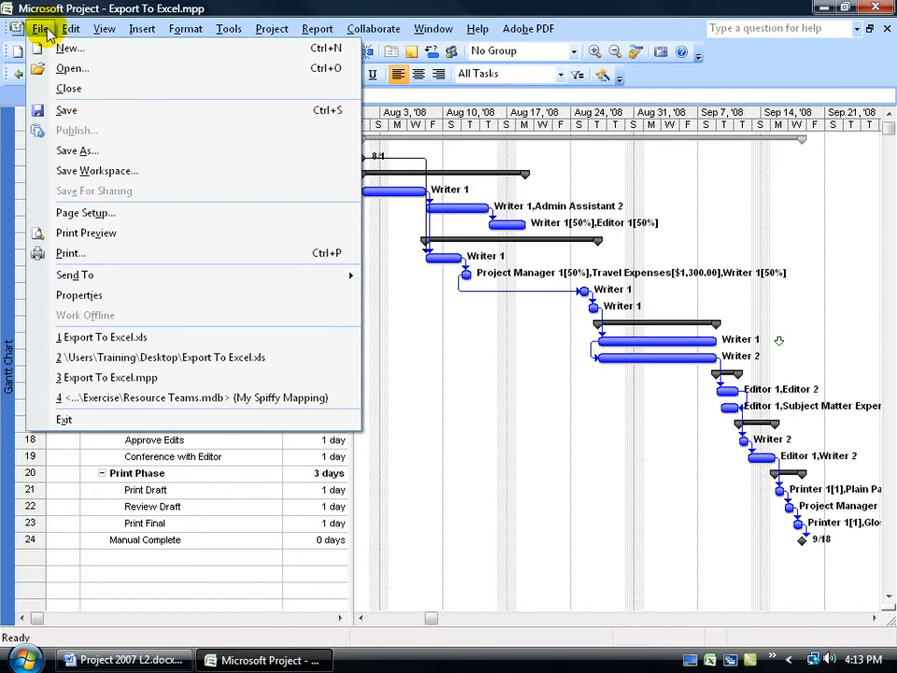
pyautogui.click(62, 150)
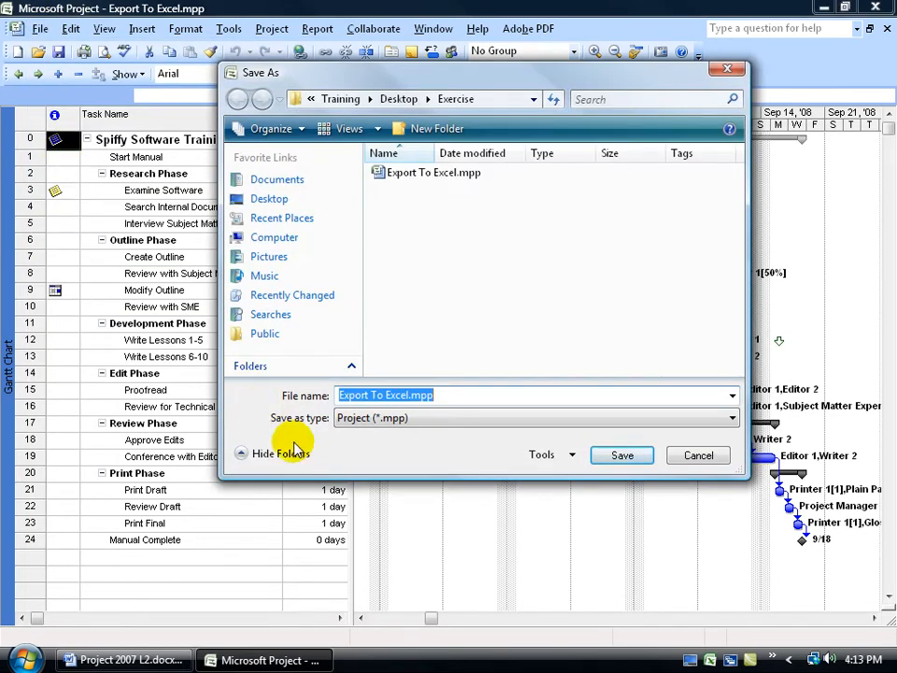
pyautogui.click(417, 427)
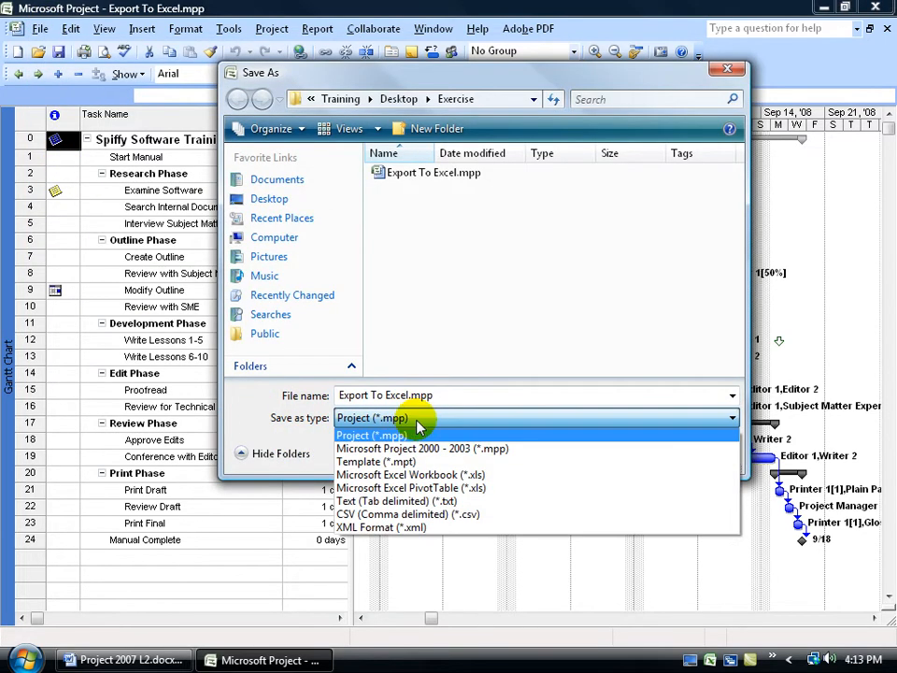
pyautogui.click(439, 476)
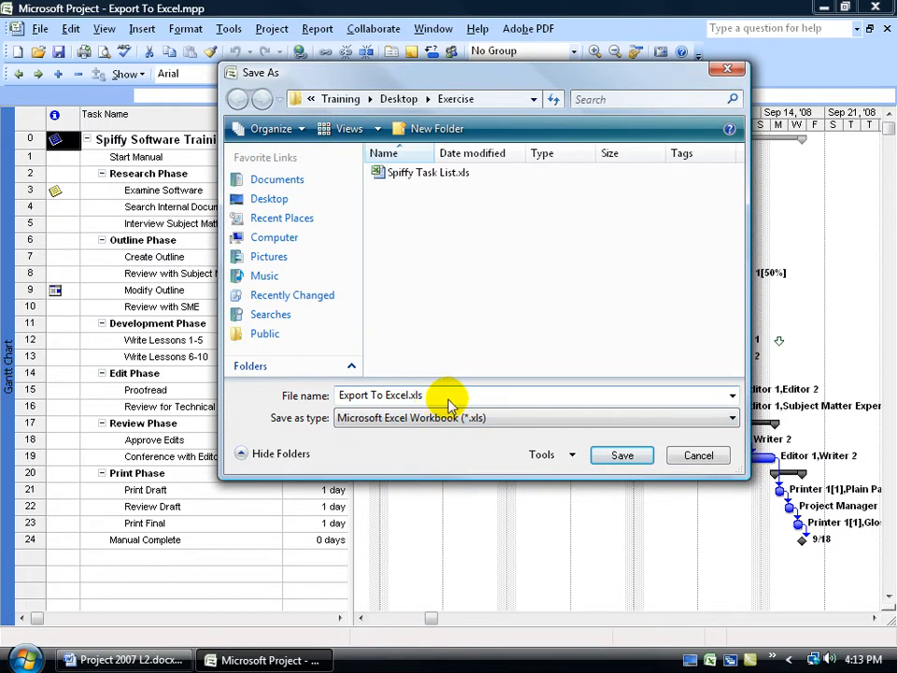
pyautogui.click(612, 455)
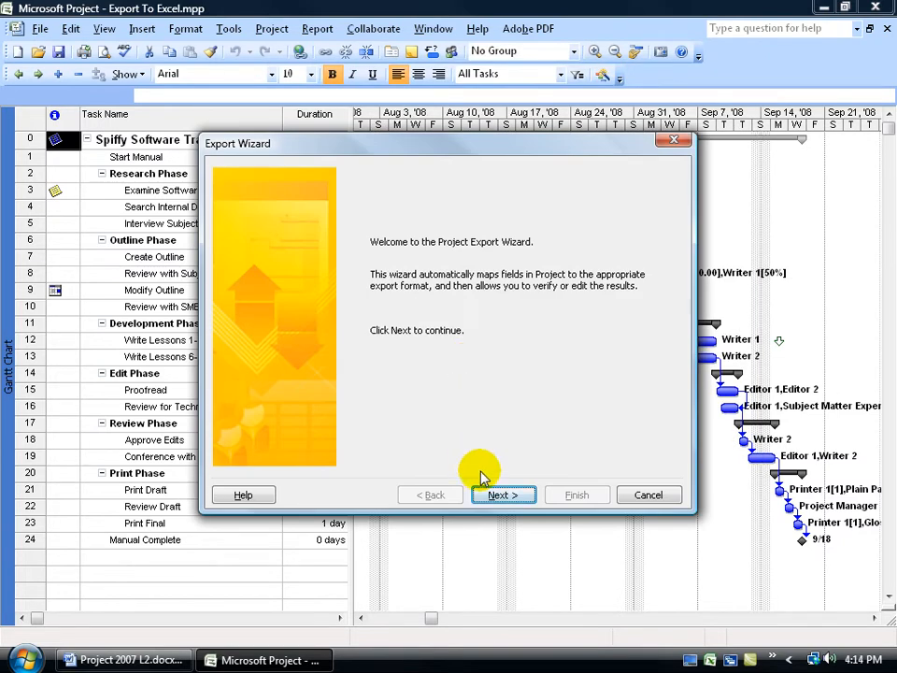
# Set the export to use Selected Data with a new map, and choose Resources as the data type with headers included.
pyautogui.click(501, 493)
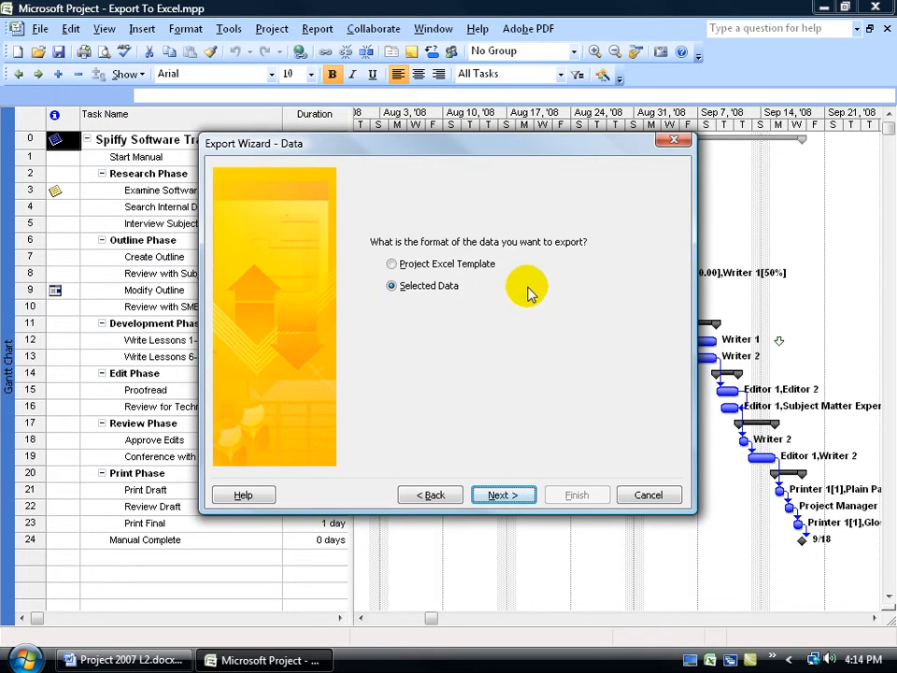
pyautogui.click(470, 295)
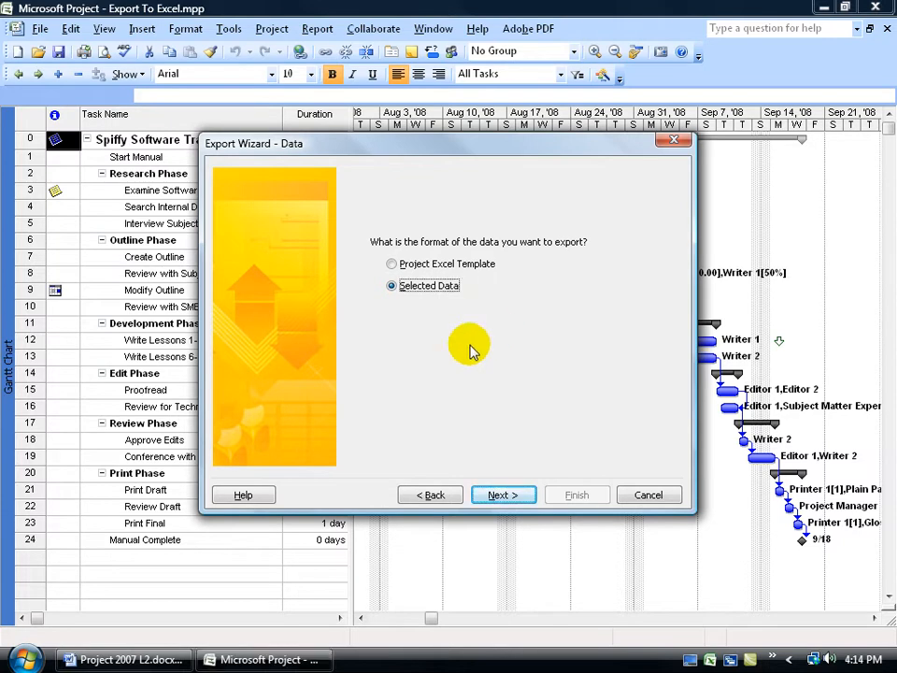
pyautogui.click(506, 495)
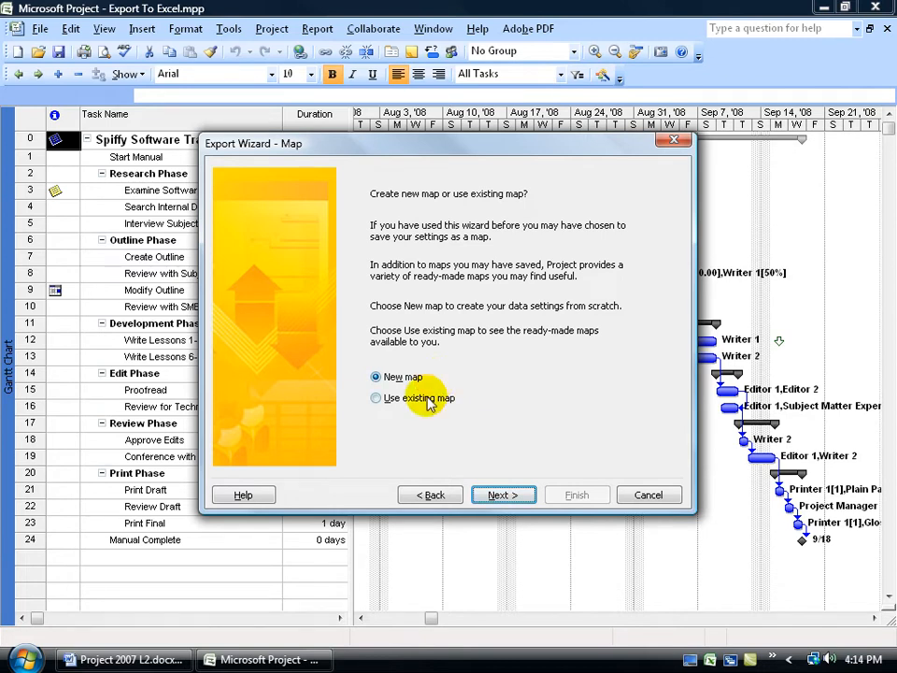
pyautogui.click(503, 495)
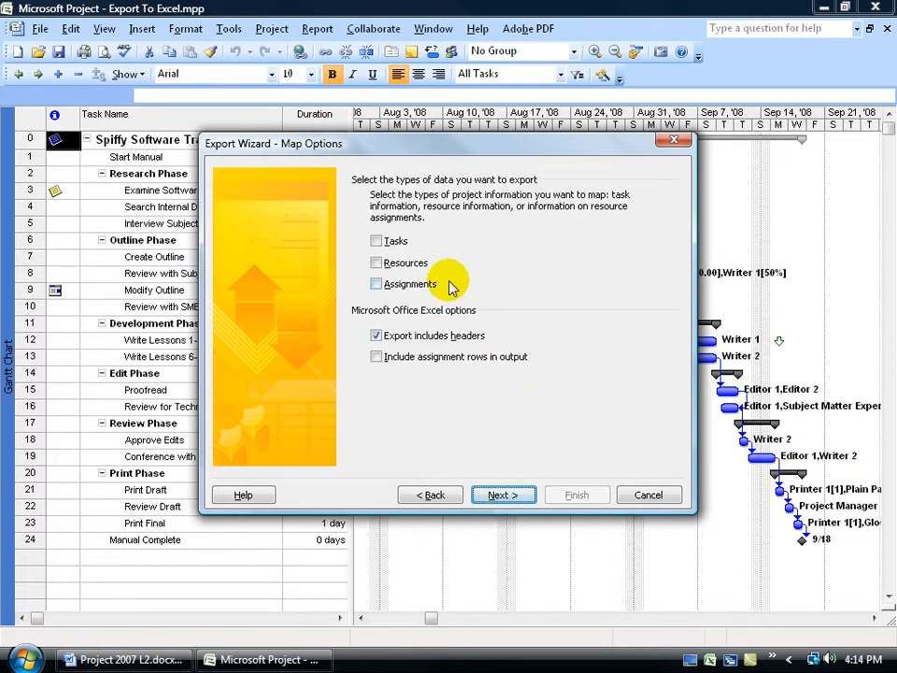
pyautogui.click(377, 263)
pyautogui.click(503, 495)
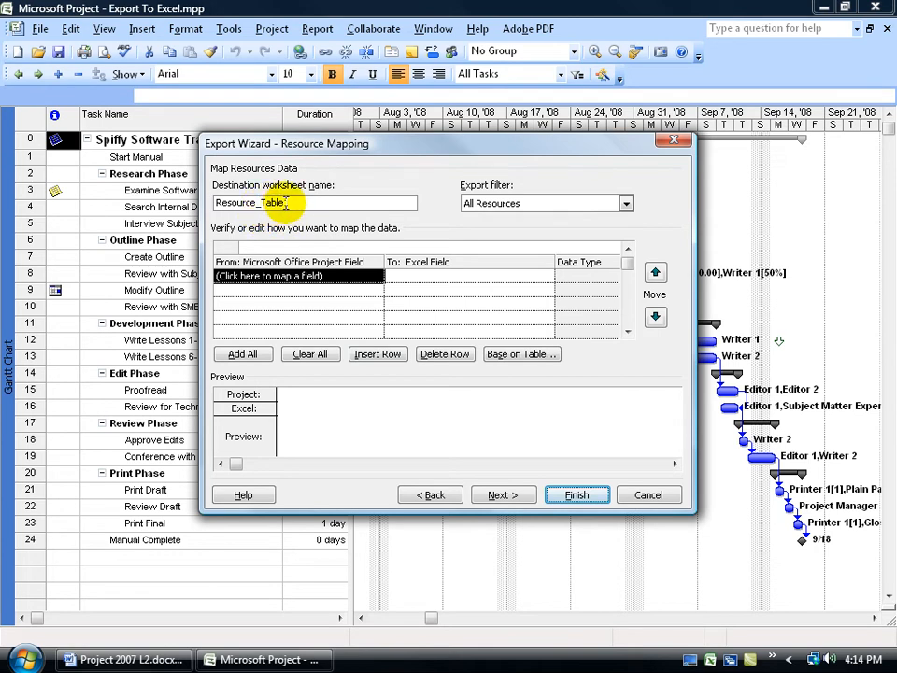
# Rename the destination worksheet for the resource data as Resources.
pyautogui.click(321, 206)
pyautogui.press('BackSpace')
pyautogui.press('BackSpace')
pyautogui.press('BackSpace')
pyautogui.press('BackSpace')
pyautogui.press('BackSpace')
pyautogui.press('BackSpace')
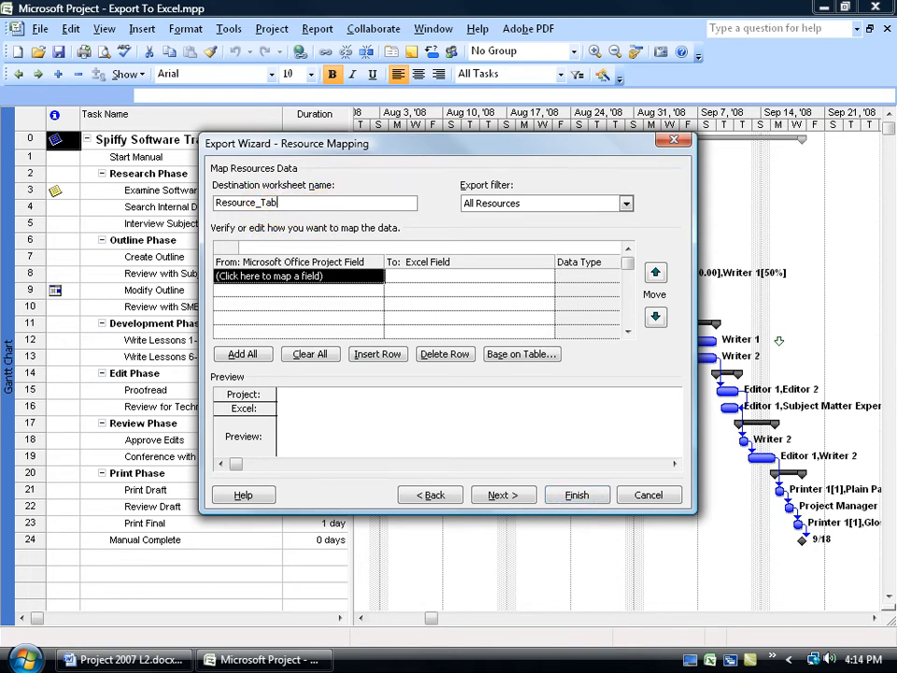
pyautogui.write('s')
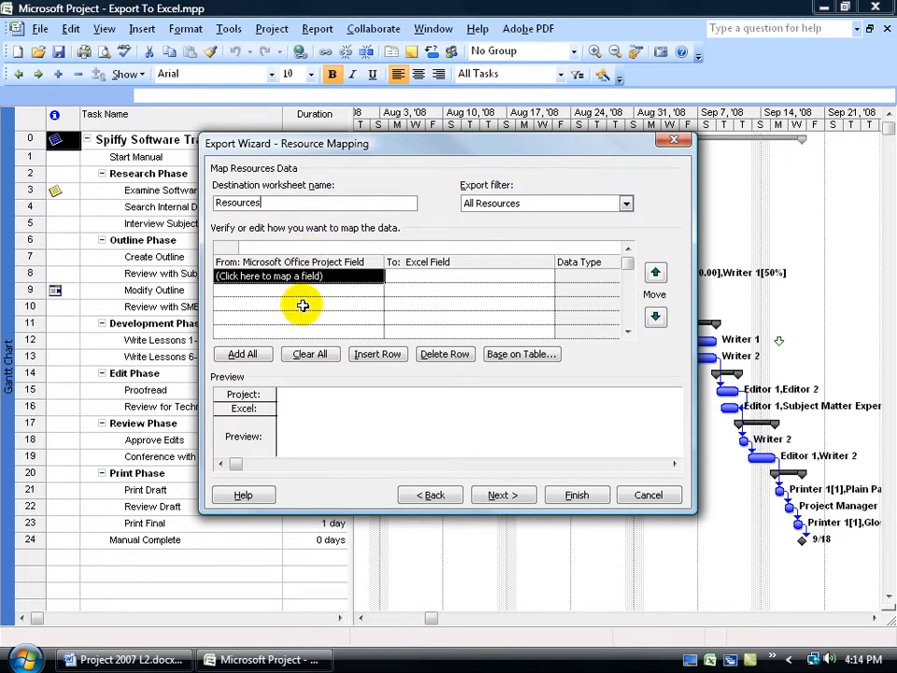
# Map the resource fields Name and Cost to Excel fields with the same names.
pyautogui.click(368, 275)
pyautogui.click(376, 277)
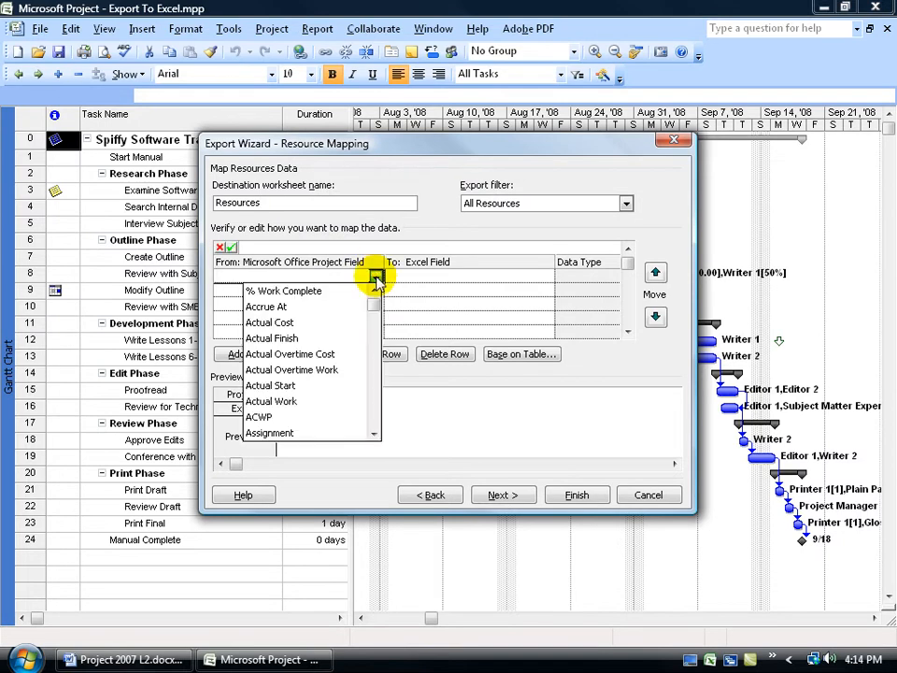
pyautogui.write('n')
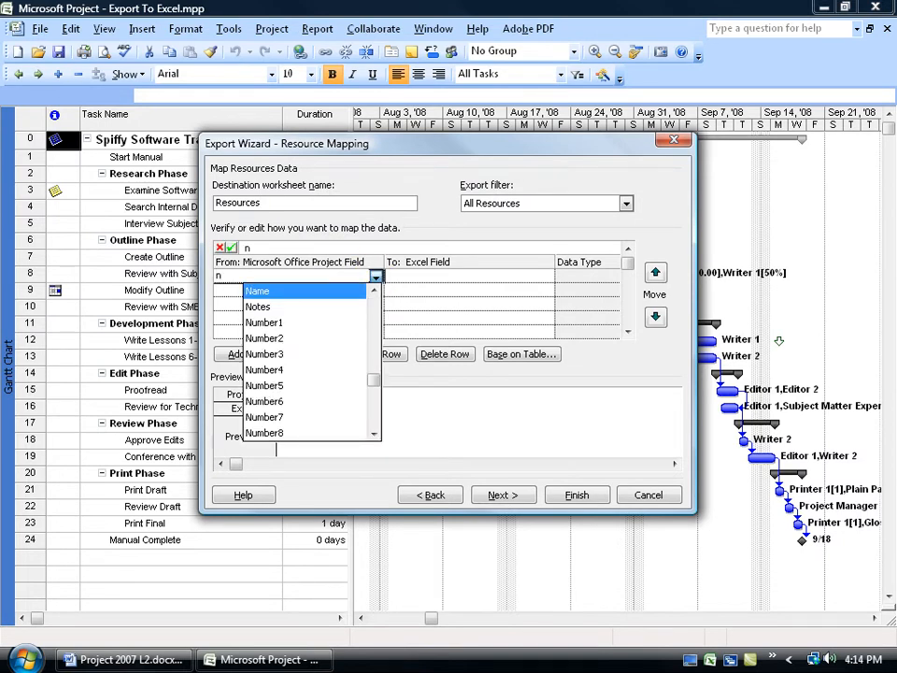
pyautogui.click(301, 296)
pyautogui.click(314, 292)
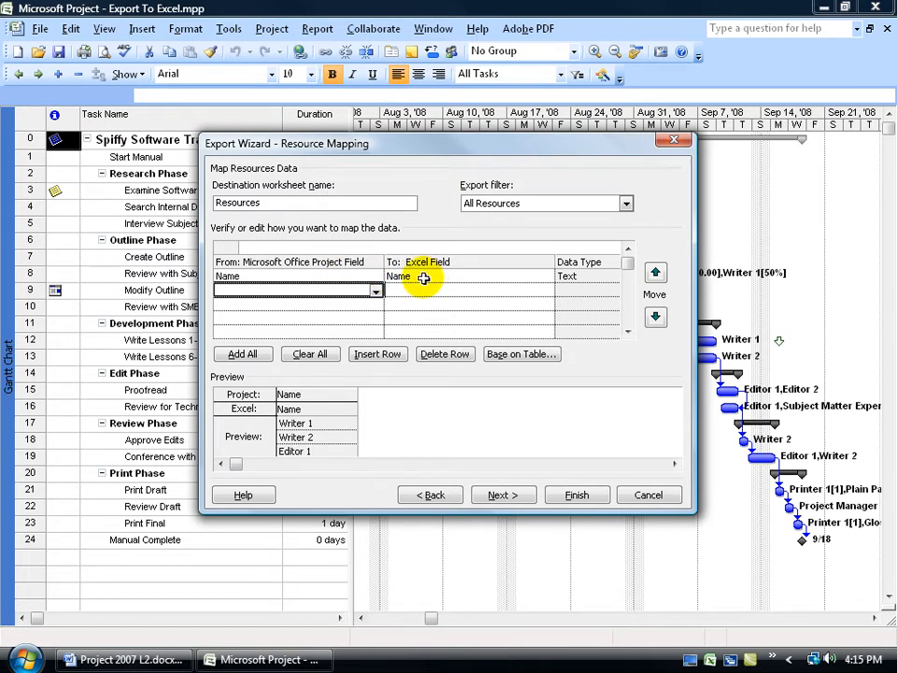
pyautogui.click(379, 293)
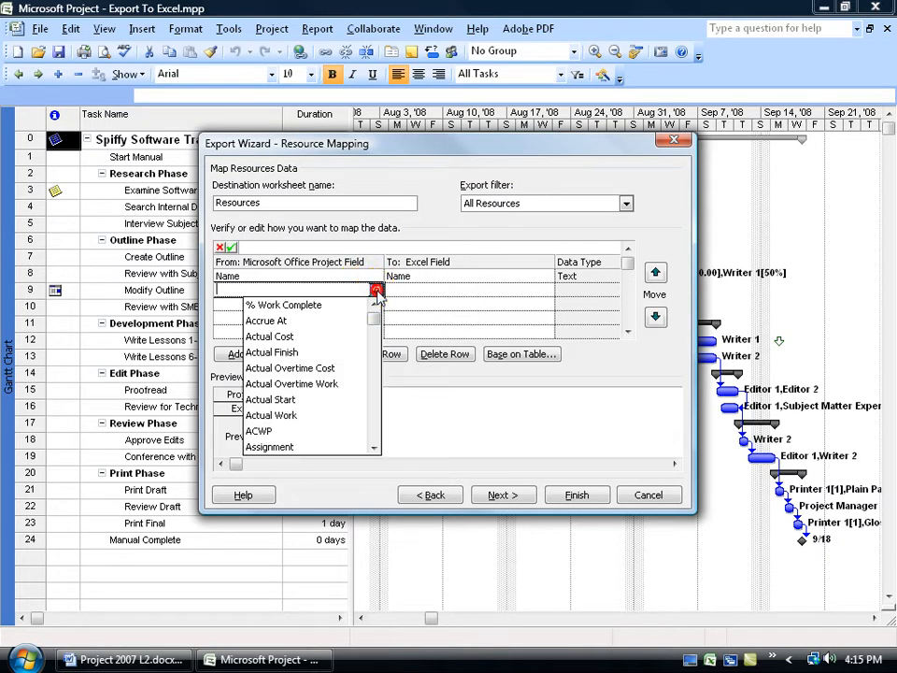
pyautogui.write('c')
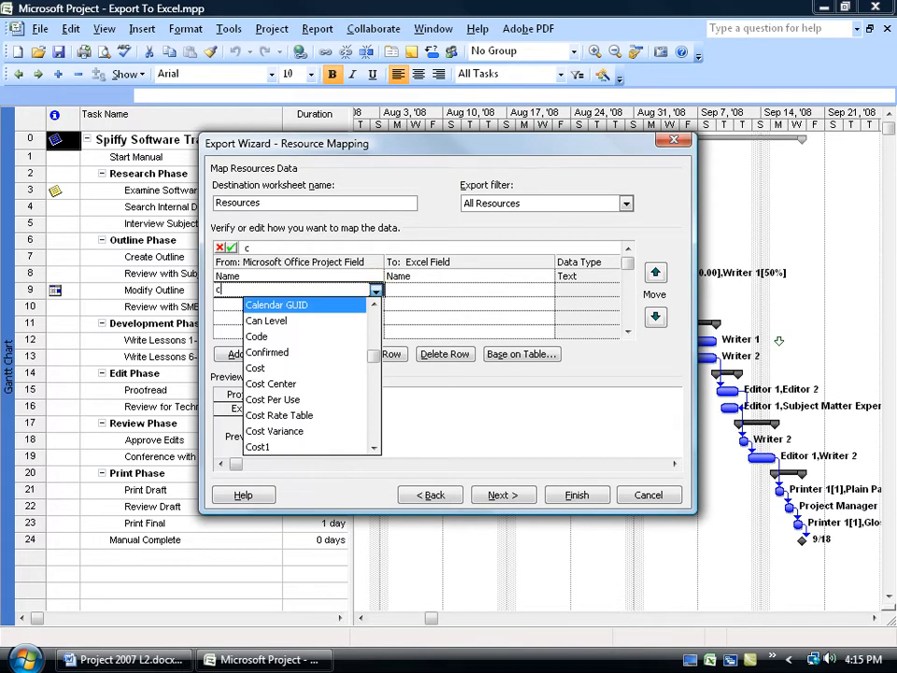
pyautogui.click(351, 367)
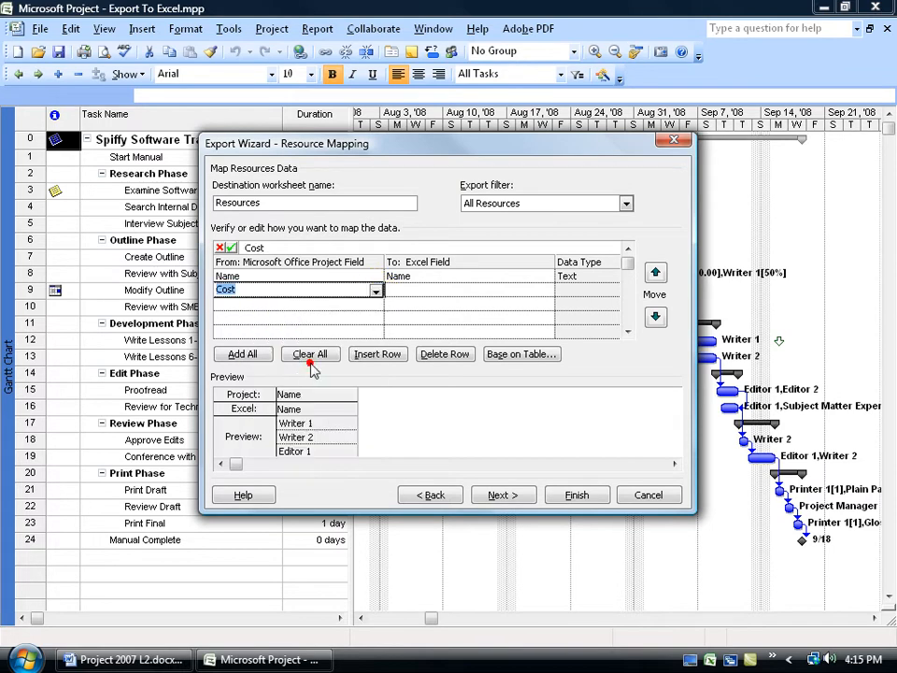
pyautogui.click(363, 303)
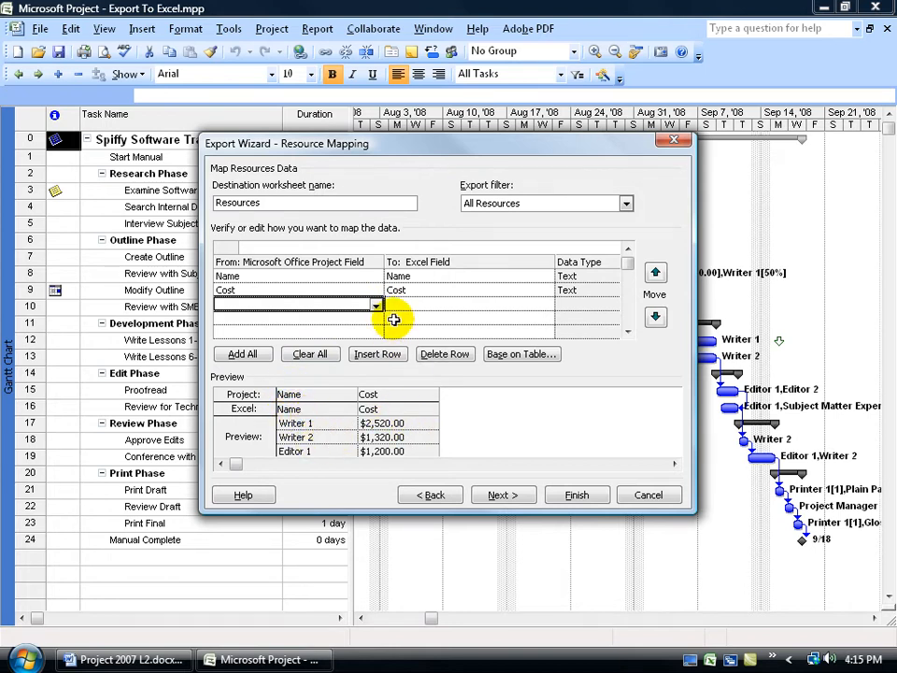
# Finish the export without saving the map and agree to save in the older file format.
pyautogui.click(503, 496)
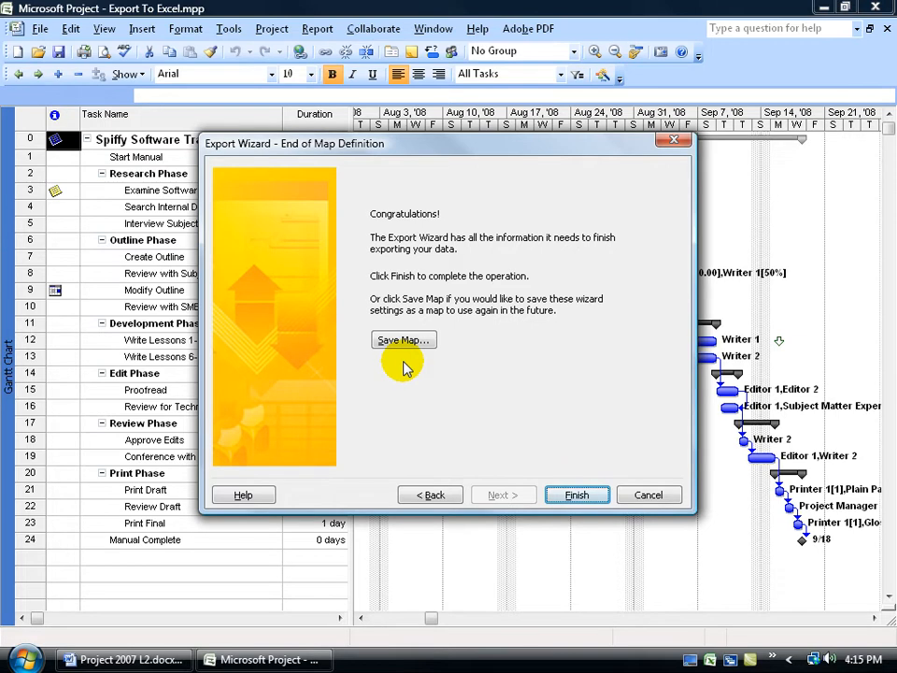
pyautogui.click(549, 494)
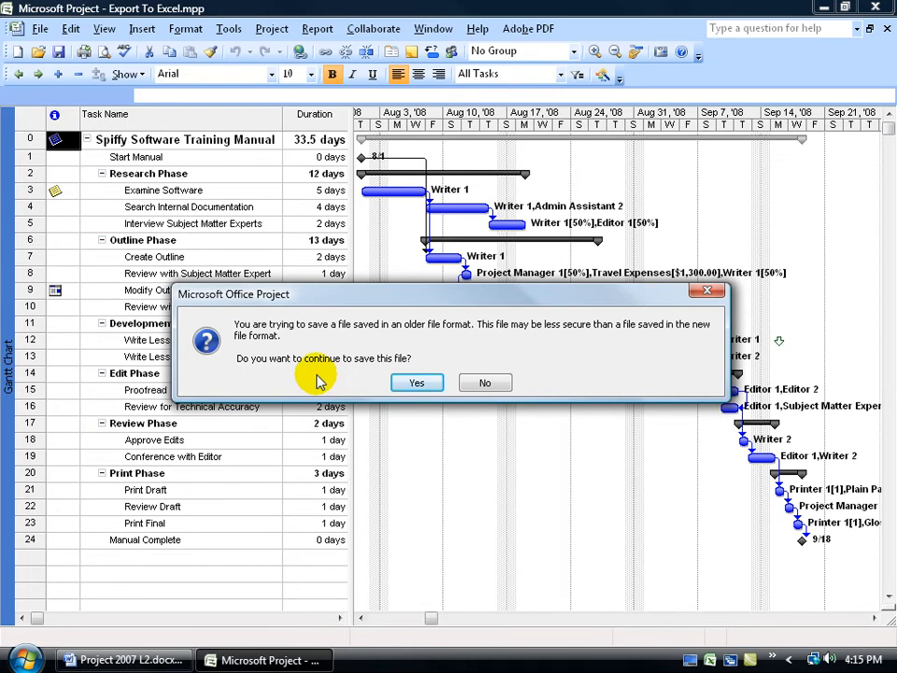
pyautogui.click(420, 381)
# Minimize the project and open Export To Excel.xls in Excel from the Exercise folder on the desktop.
pyautogui.click(825, 9)
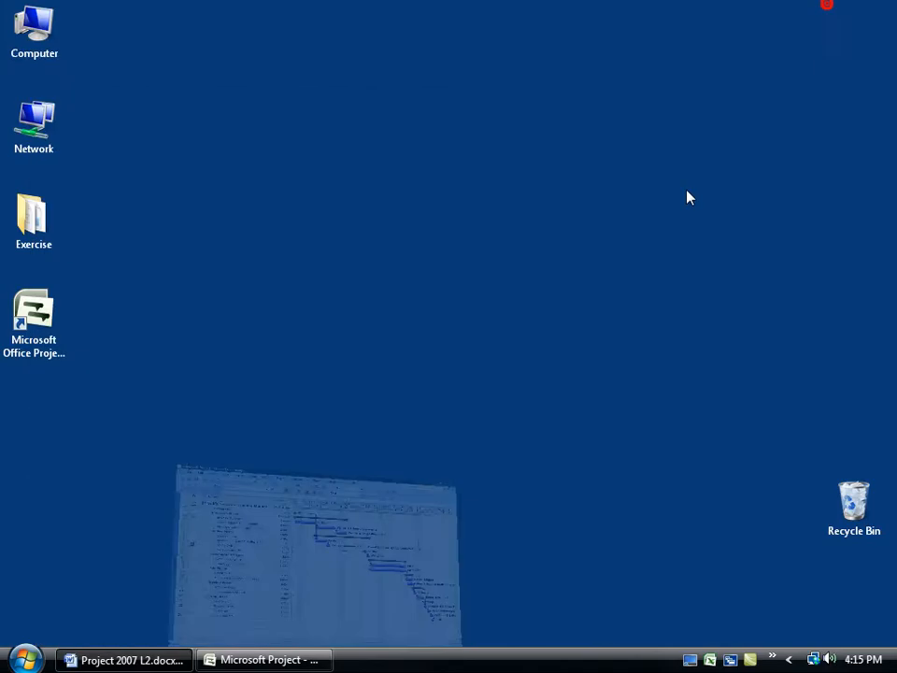
pyautogui.doubleClick(44, 230)
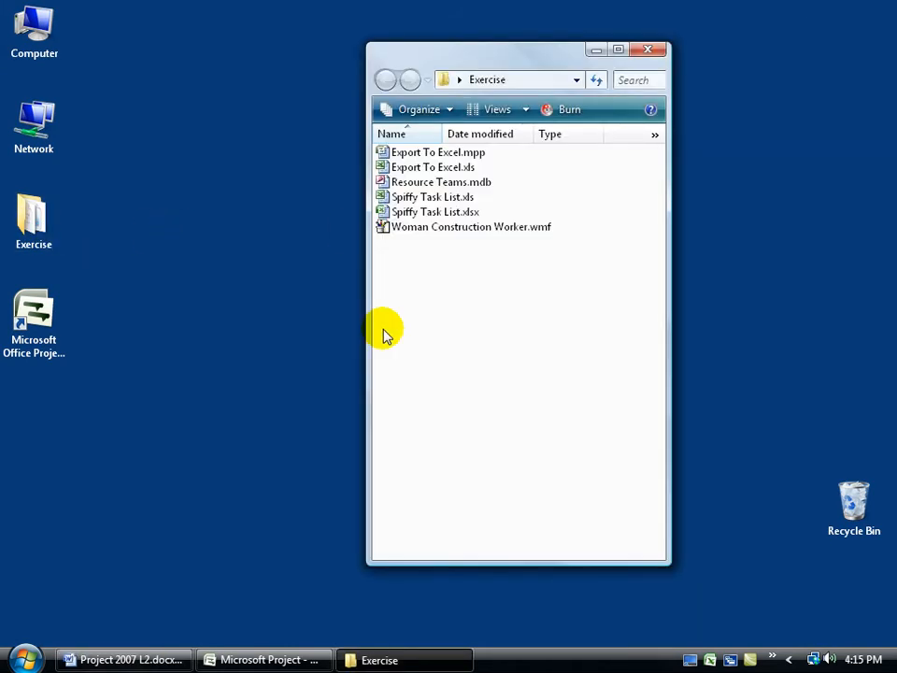
pyautogui.doubleClick(461, 168)
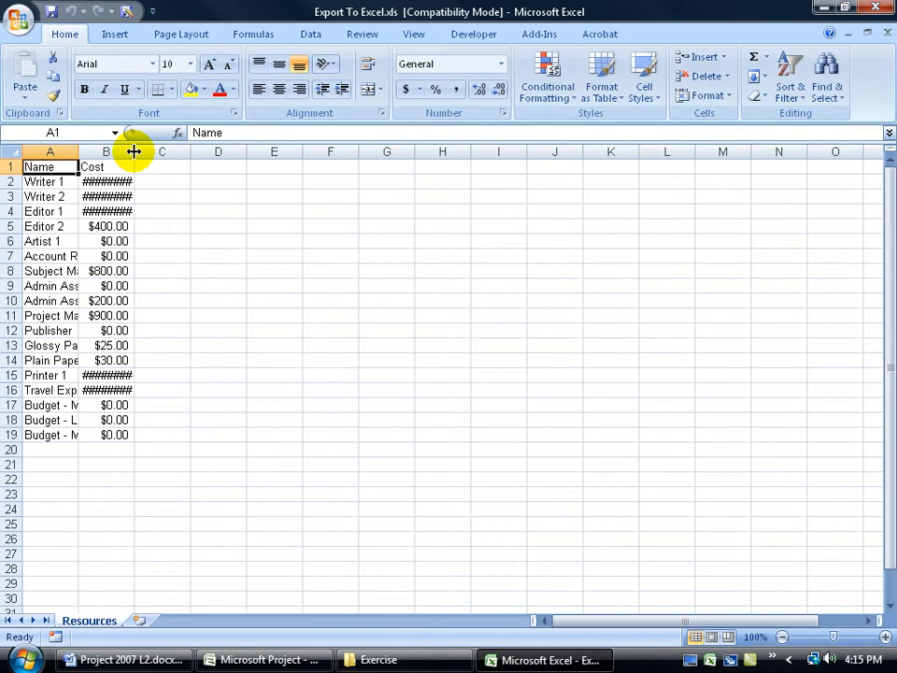
# Fit the widths of the Cost and Name columns to their contents.
pyautogui.doubleClick(134, 152)
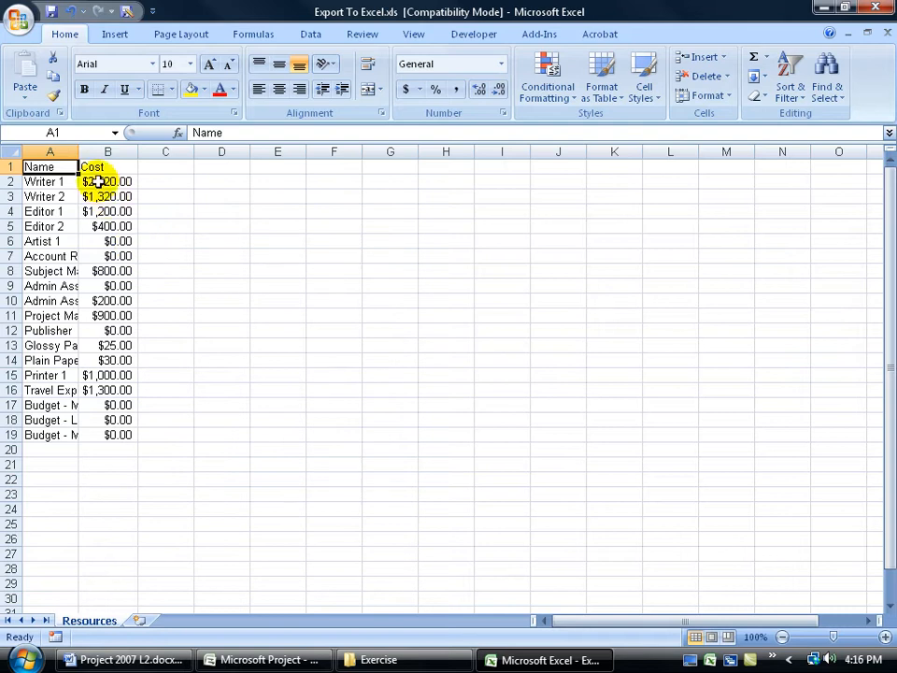
pyautogui.moveTo(79, 152); pyautogui.dragTo(160, 155)
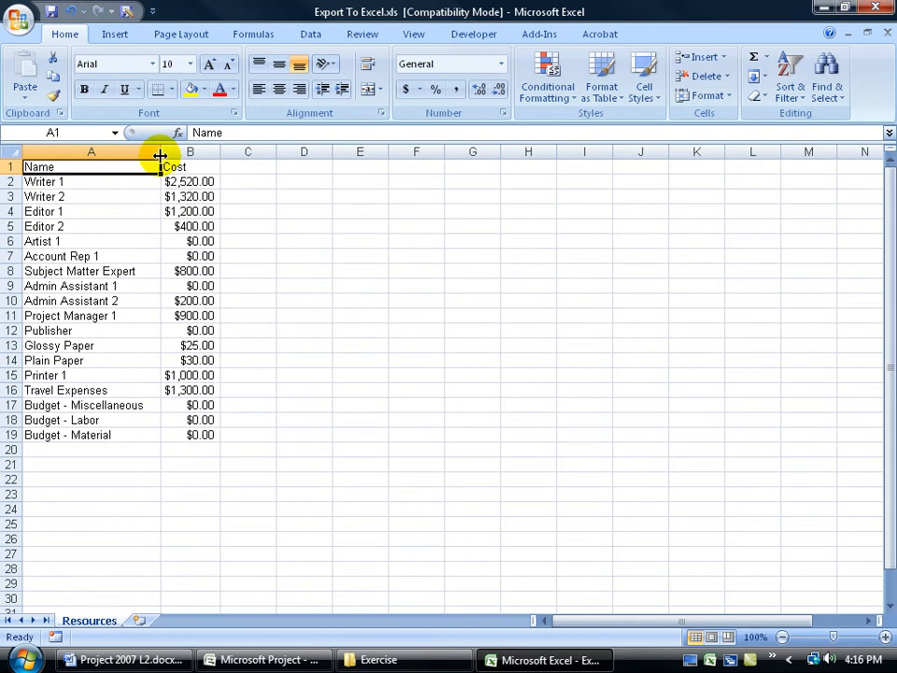
pyautogui.doubleClick(160, 152)
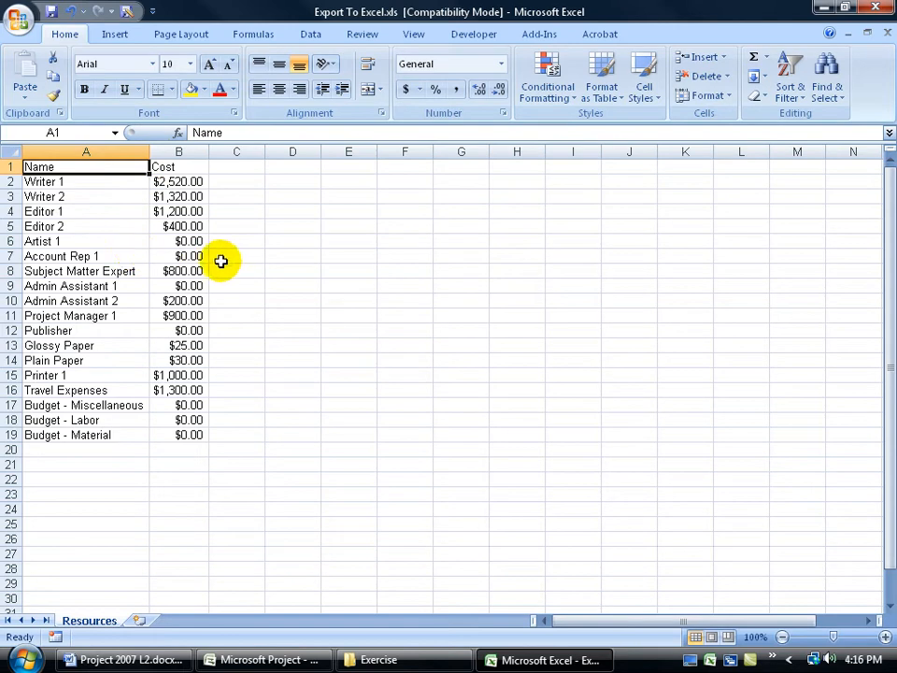
# Close Excel and save the changes, replacing the existing Export To Excel.xls in Microsoft Excel 5.0/95 Workbook format.
pyautogui.click(876, 7)
pyautogui.click(385, 372)
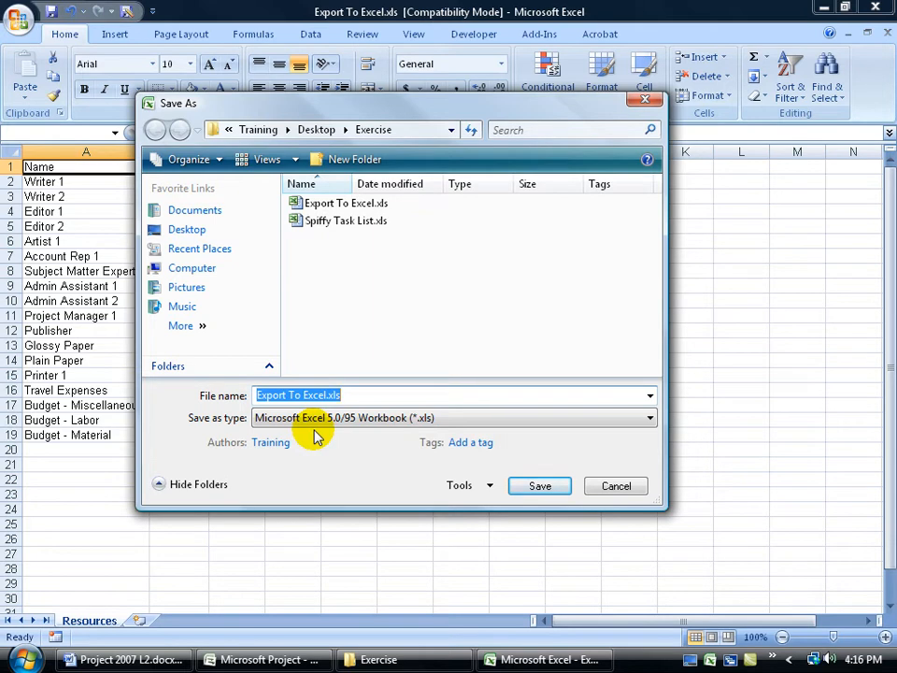
pyautogui.doubleClick(321, 203)
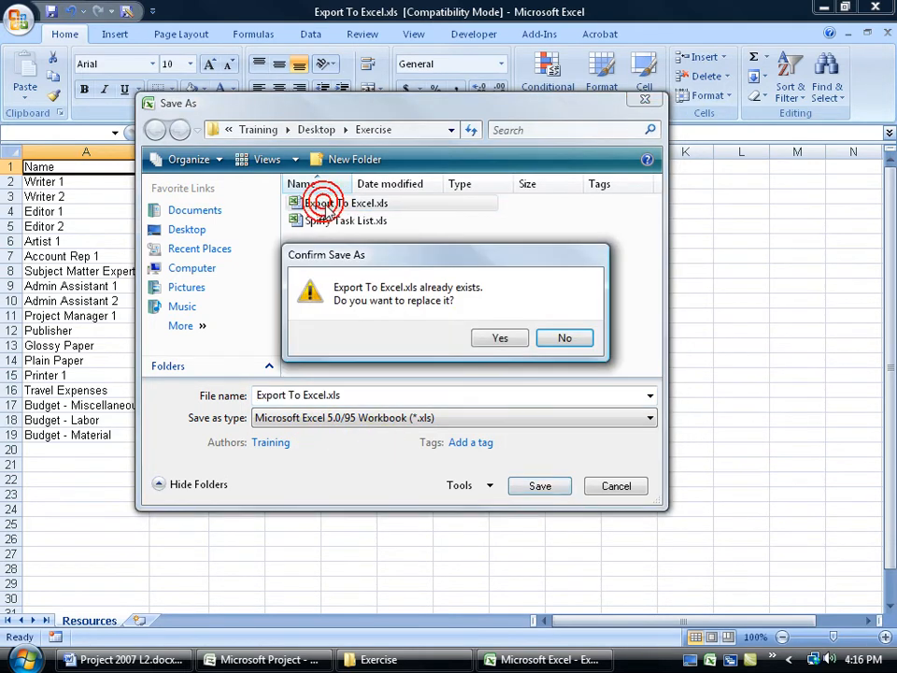
pyautogui.click(501, 337)
pyautogui.hotkey('alt', 'F4')
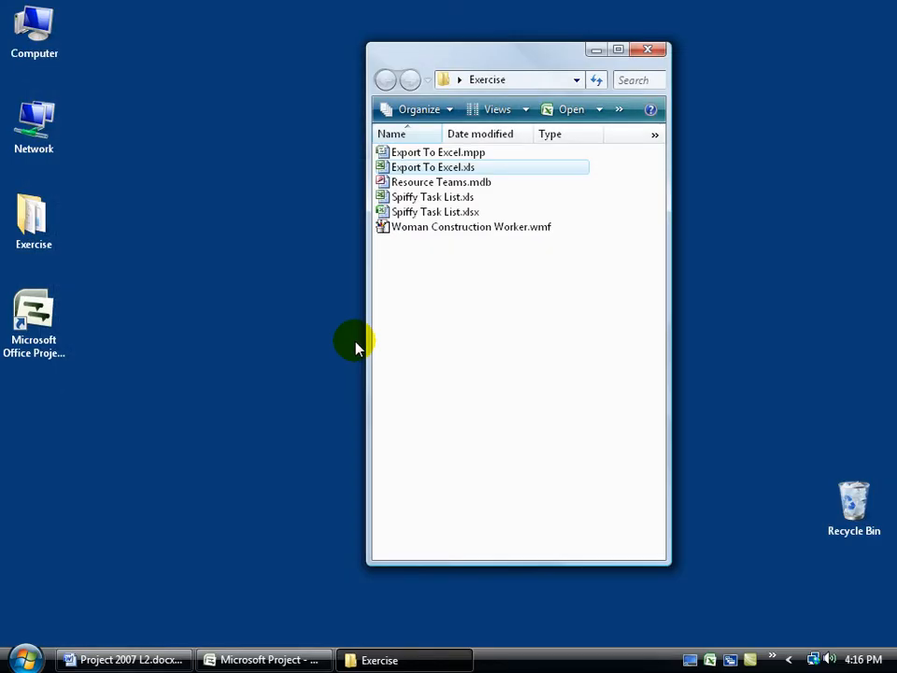
# Switch to Microsoft Project and save the project in the Exercise folder as a Microsoft Excel Workbook named Export To Excel 2.xls.
pyautogui.click(265, 660)
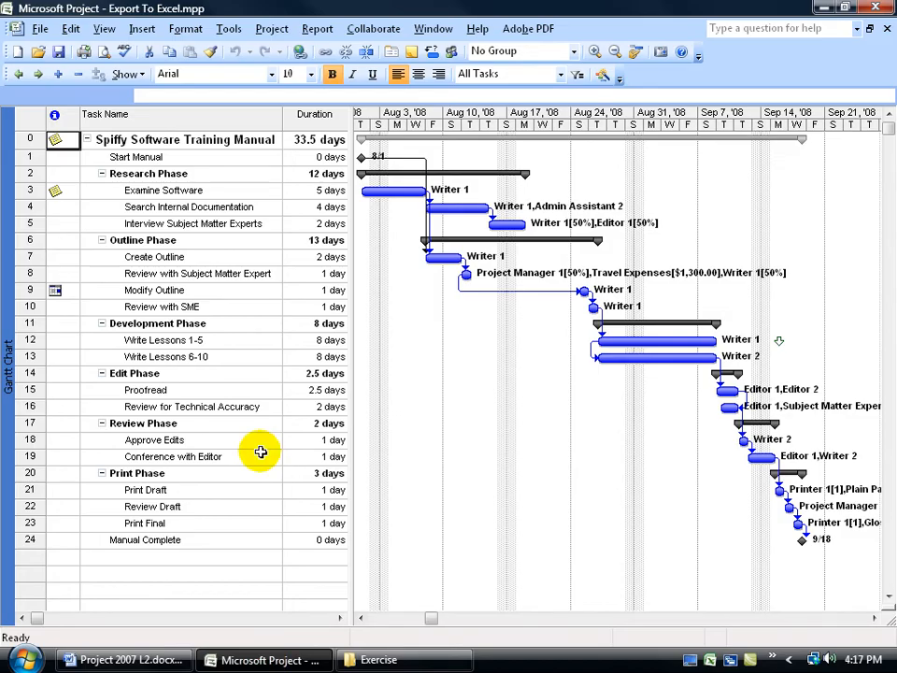
pyautogui.click(40, 28)
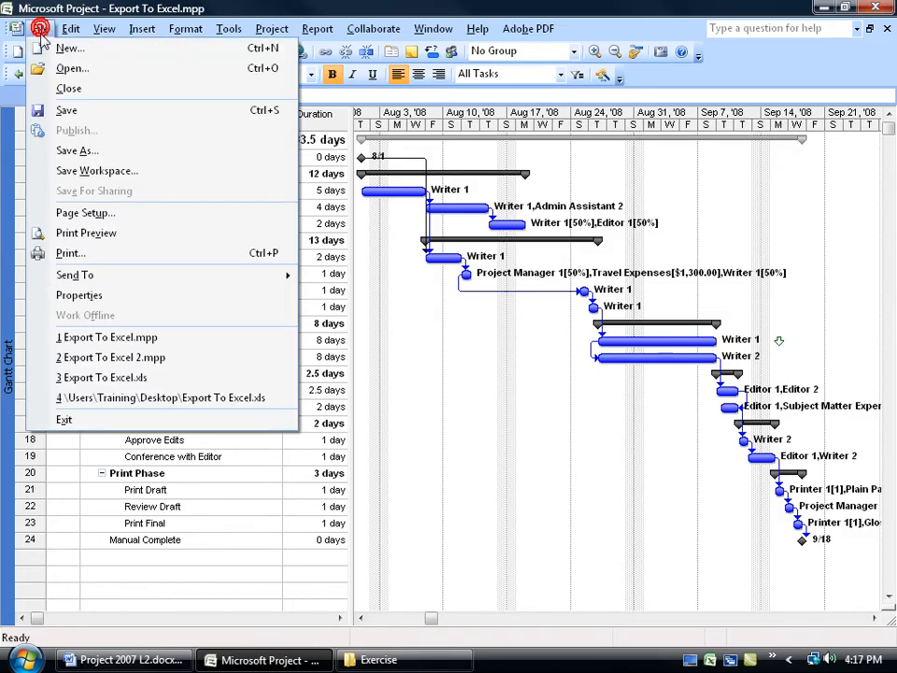
pyautogui.click(71, 152)
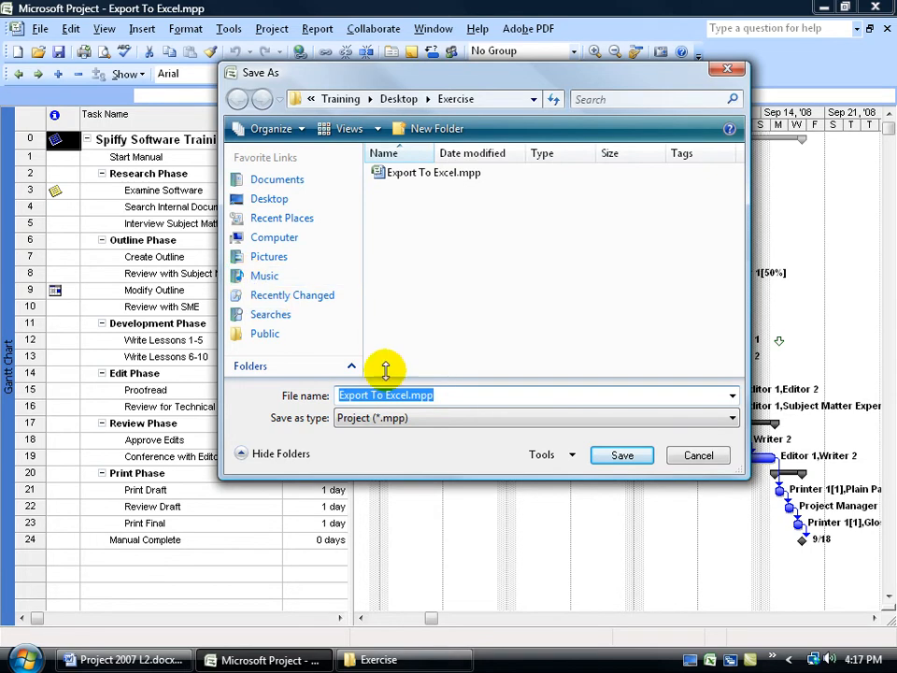
pyautogui.click(411, 424)
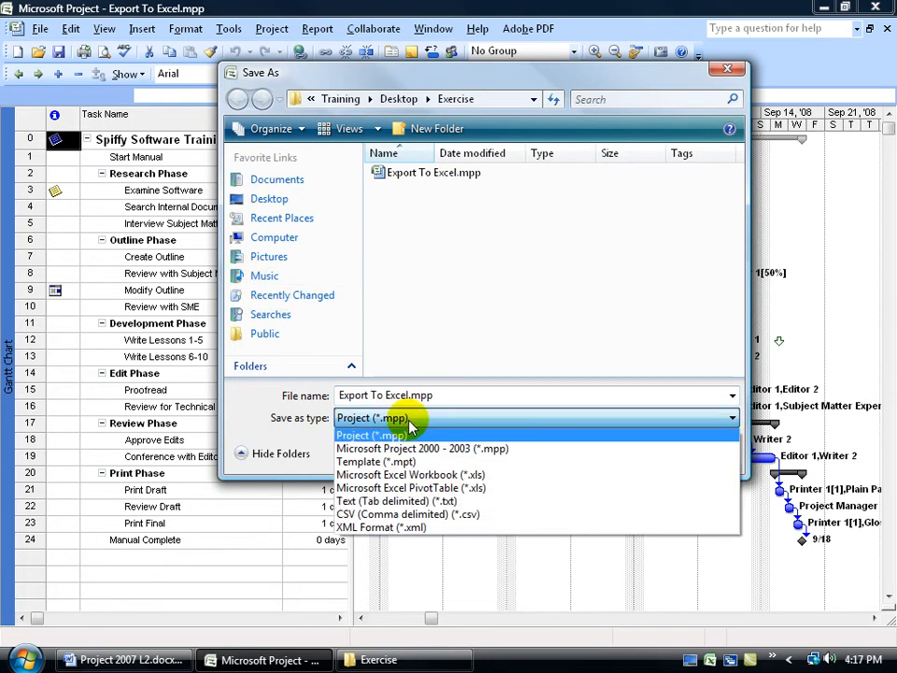
pyautogui.click(423, 477)
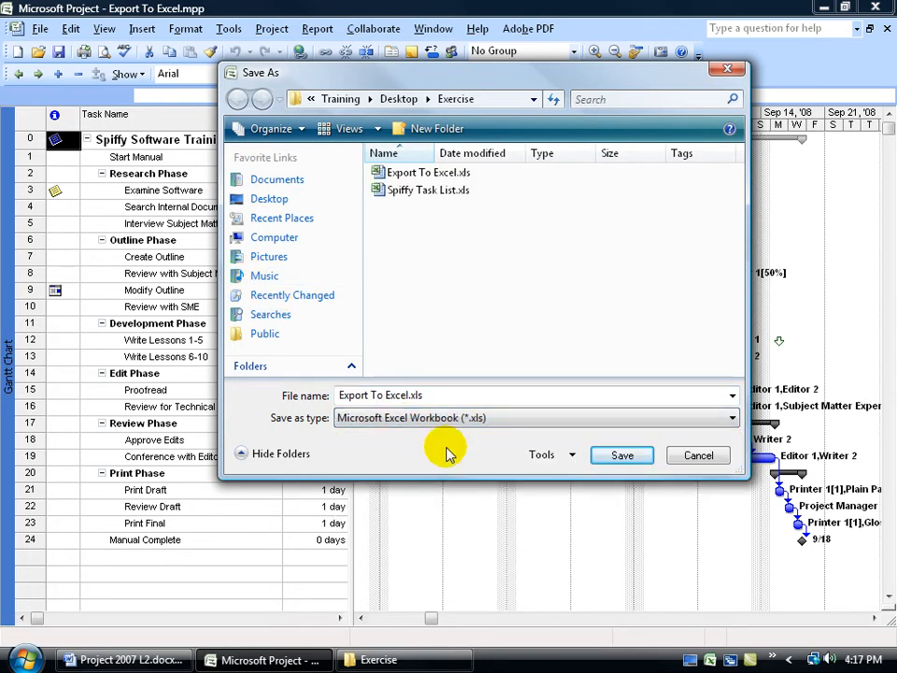
pyautogui.click(408, 395)
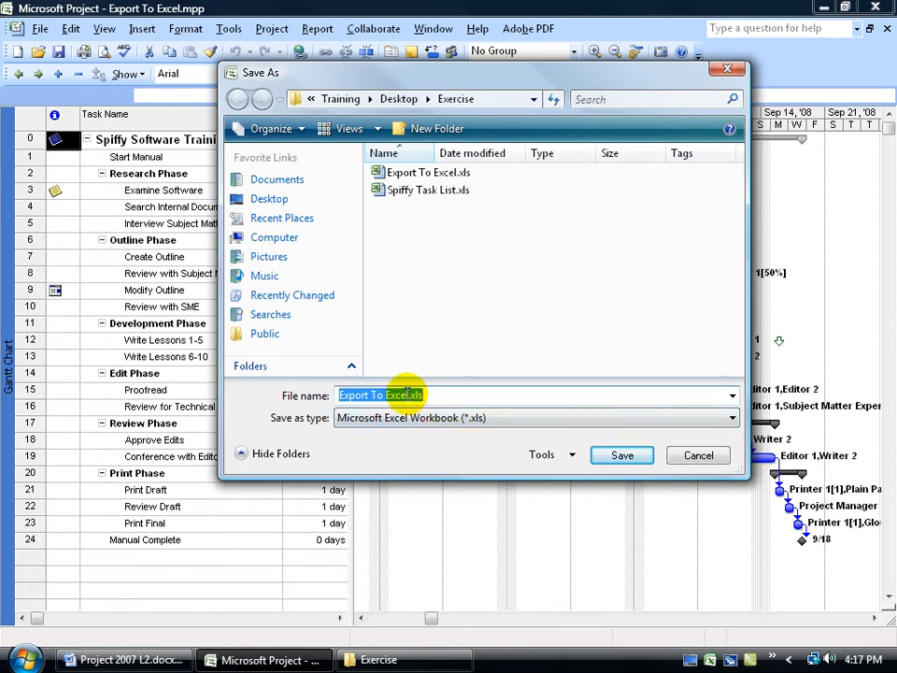
pyautogui.click(408, 395)
pyautogui.write('2')
pyautogui.click(621, 456)
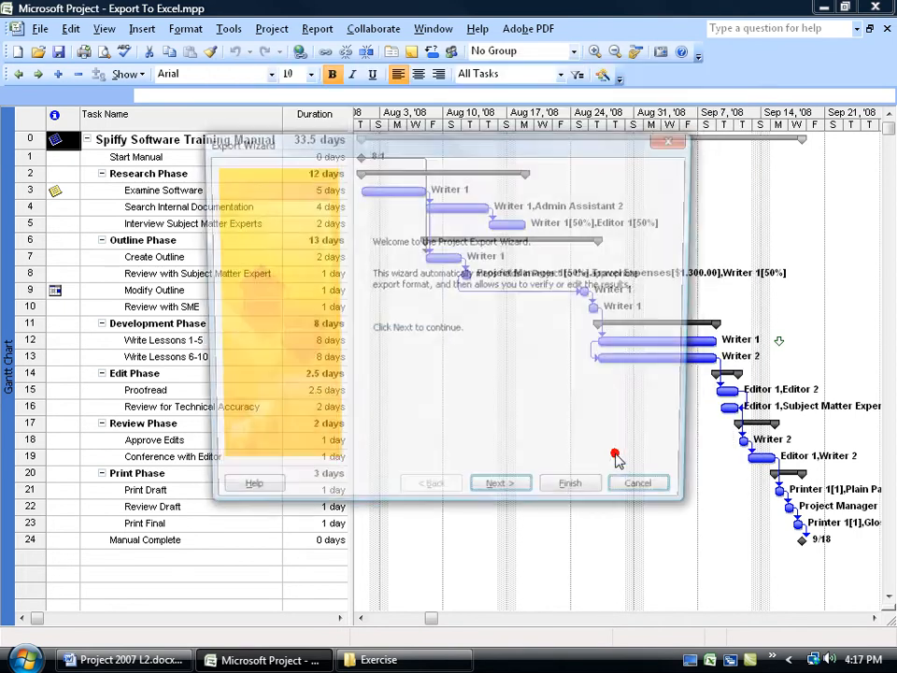
# In the Export Wizard, choose to export selected data with the existing map "Cost data by task".
pyautogui.click(513, 497)
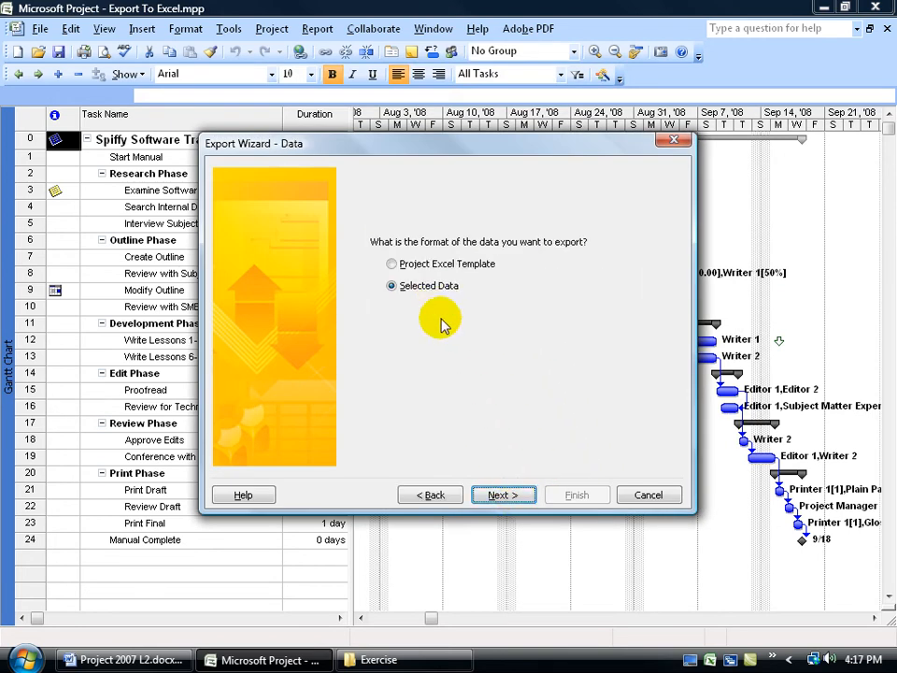
pyautogui.click(497, 495)
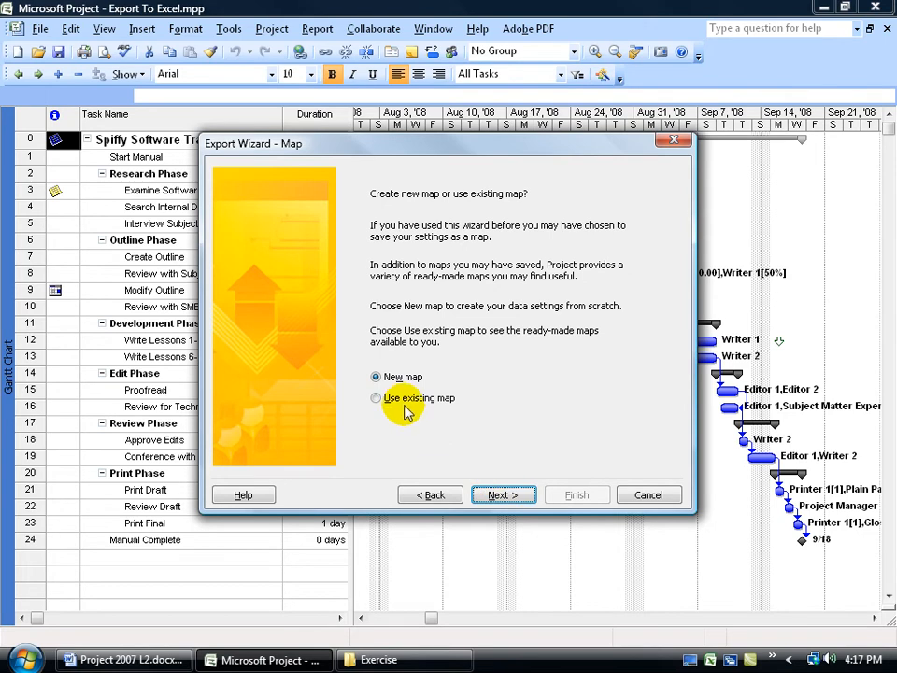
pyautogui.click(376, 398)
pyautogui.click(494, 494)
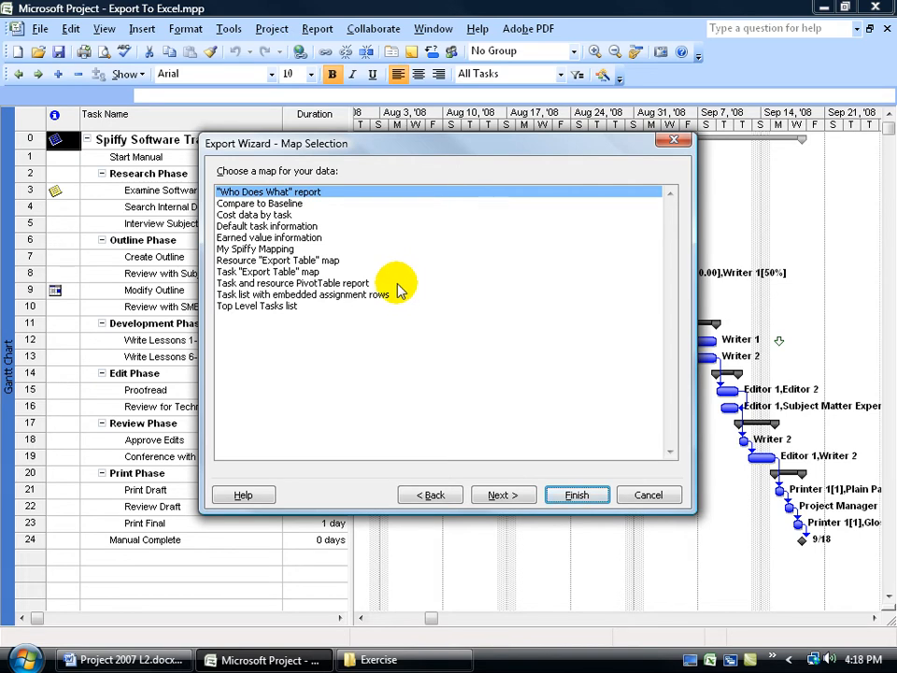
pyautogui.click(281, 248)
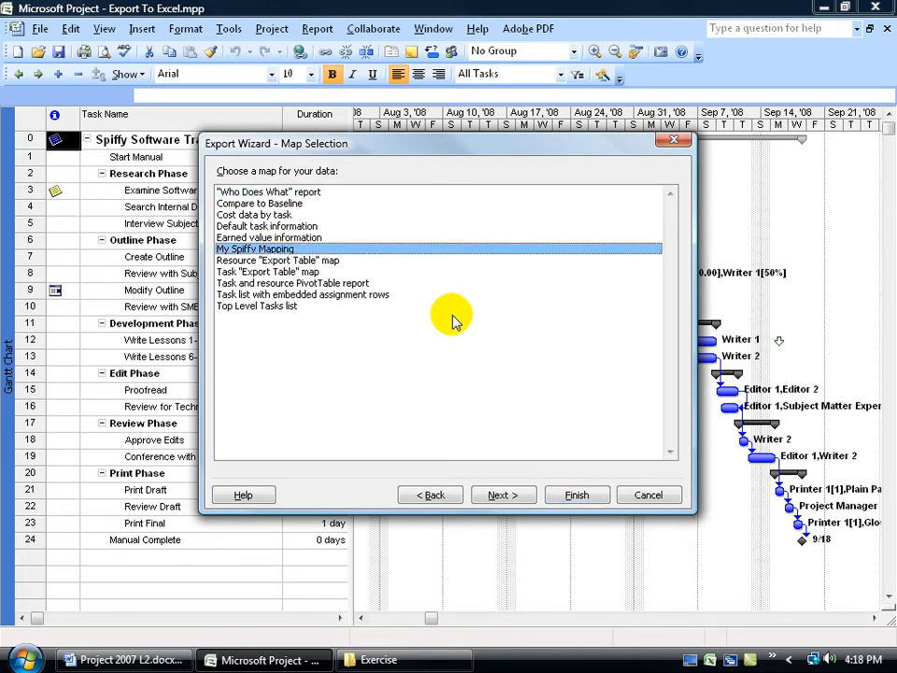
pyautogui.click(273, 214)
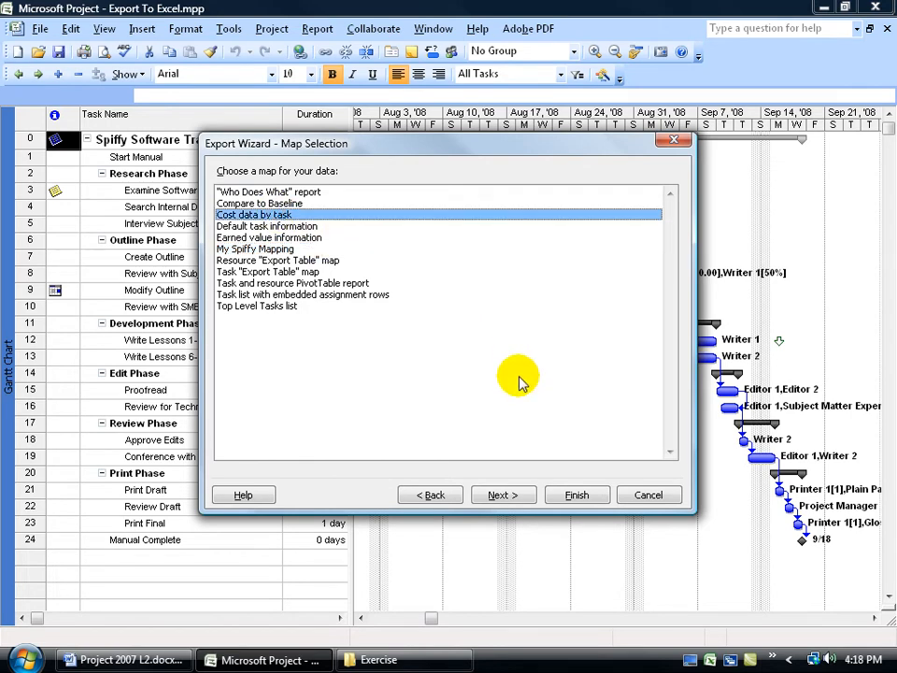
pyautogui.click(508, 494)
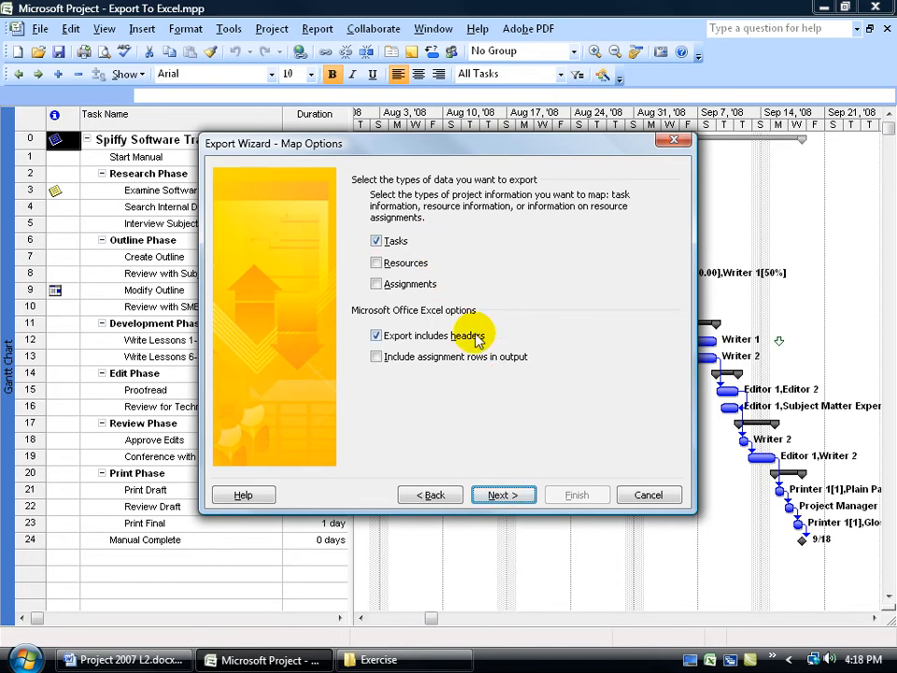
# Accept the map options, review the Task Costs field mapping, and finish the export without saving the map, agreeing to the older file format.
pyautogui.click(503, 495)
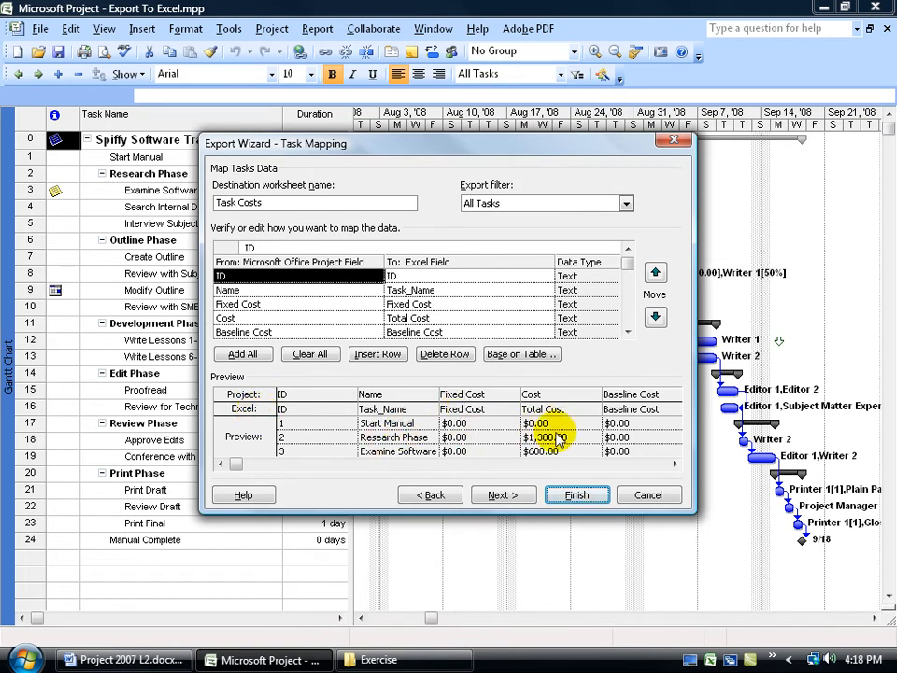
pyautogui.click(675, 465)
pyautogui.click(675, 465)
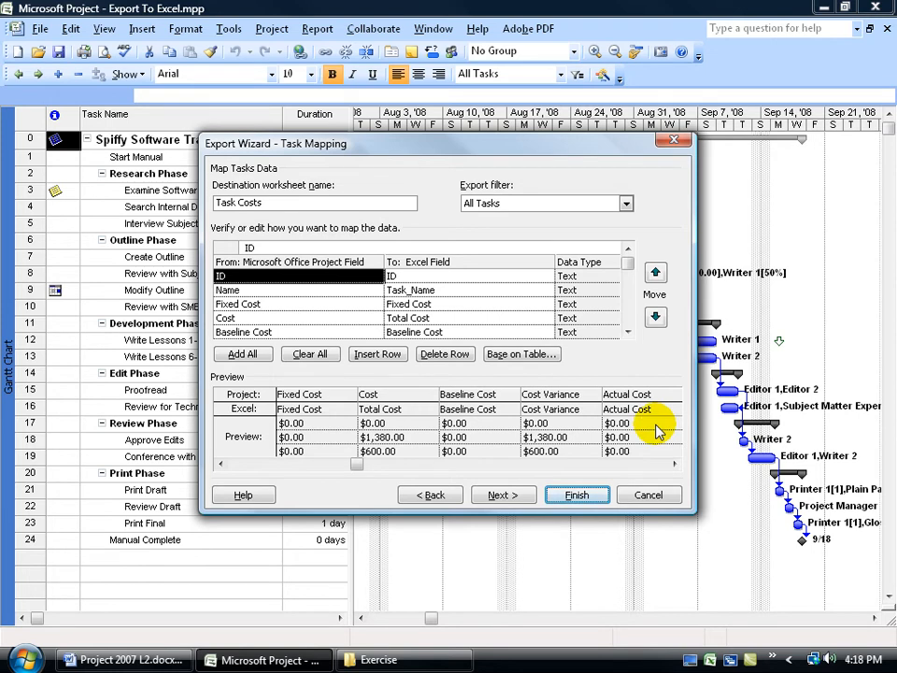
pyautogui.click(513, 497)
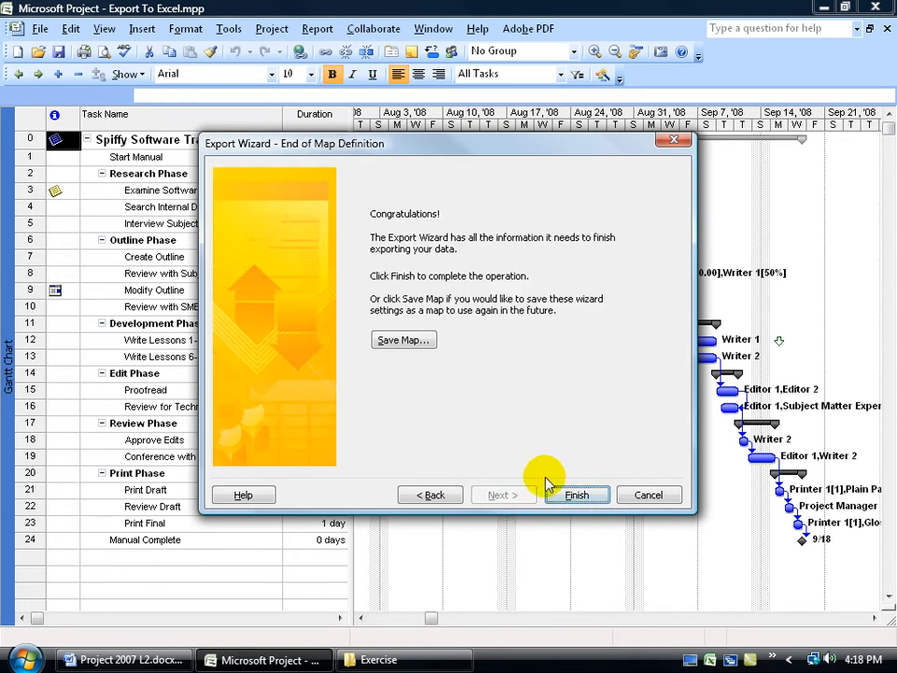
pyautogui.click(574, 495)
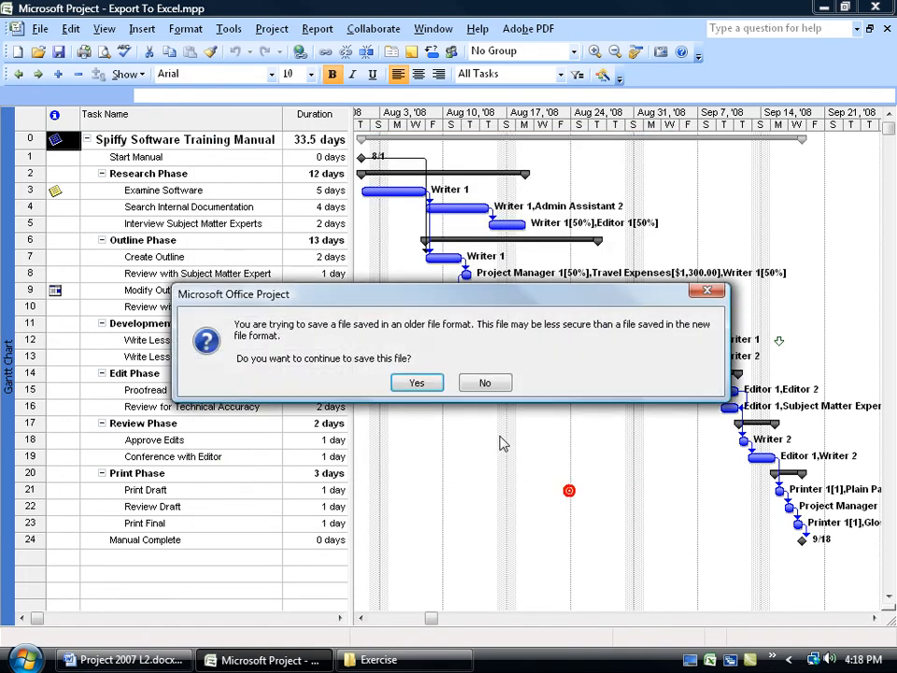
pyautogui.click(417, 383)
# Open Export To Excel 2.xls from the Exercise folder in Excel and fit the Total Cost, Cost Variance, Task_Name and Remaining Cost columns to their contents.
pyautogui.click(823, 7)
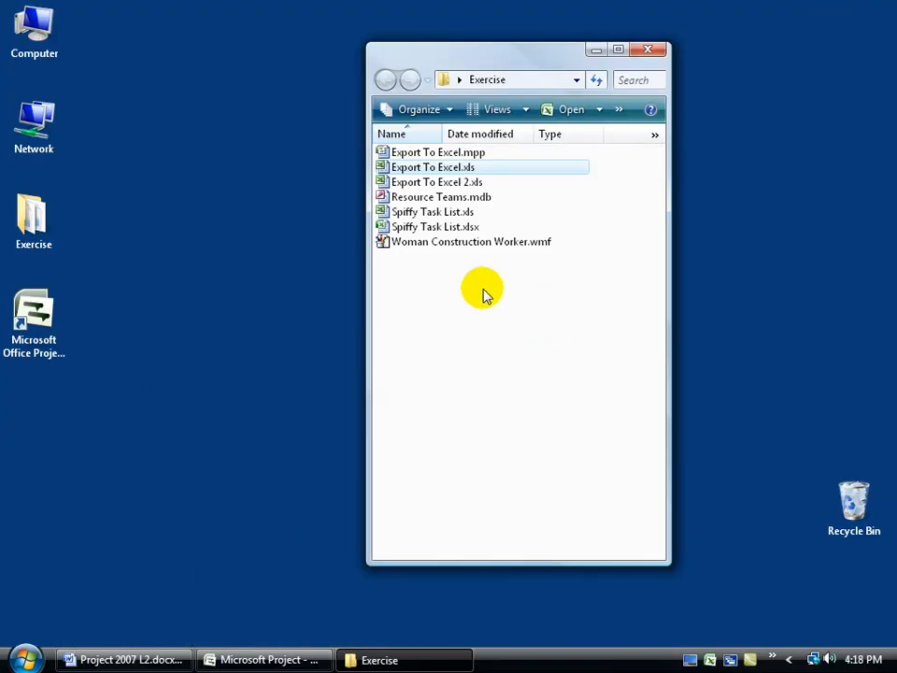
pyautogui.doubleClick(440, 183)
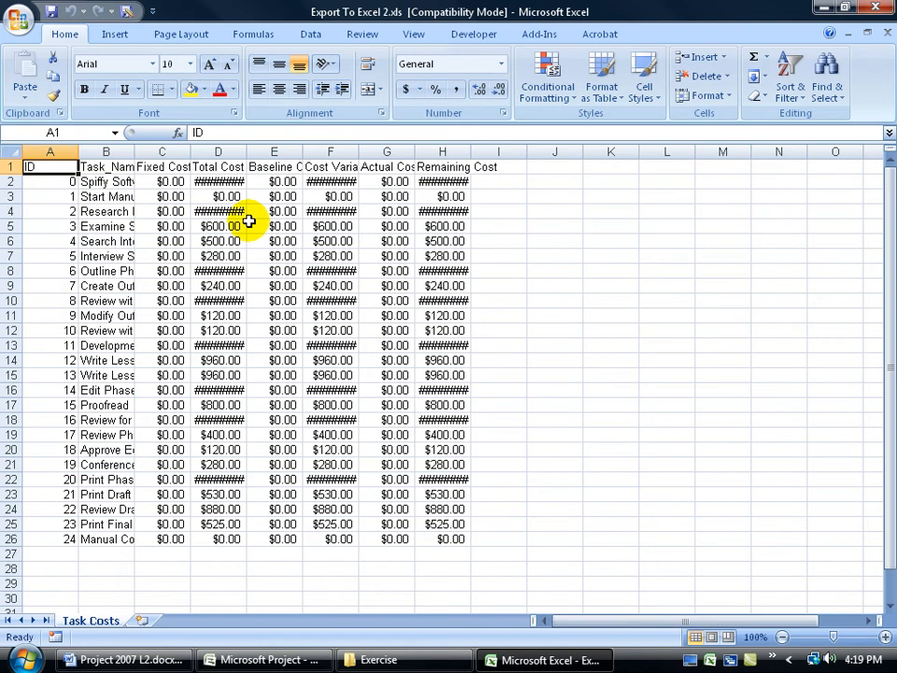
pyautogui.doubleClick(245, 153)
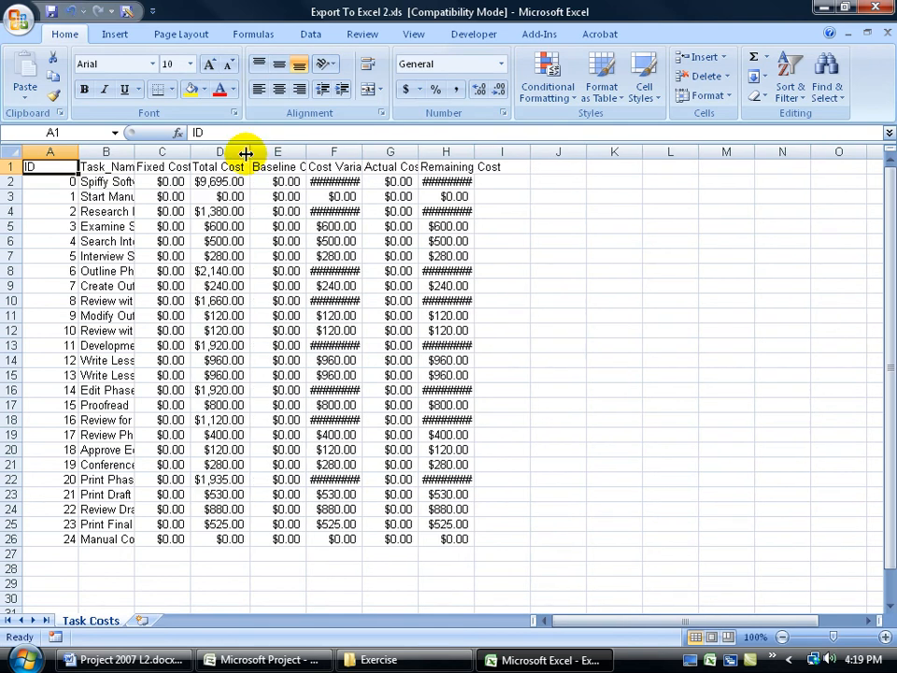
pyautogui.doubleClick(361, 152)
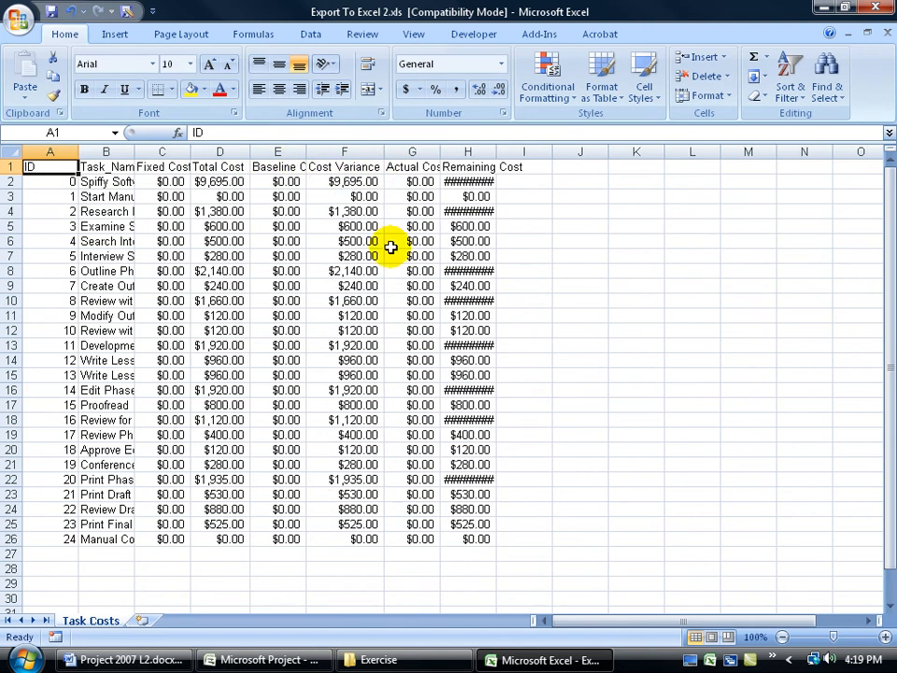
pyautogui.doubleClick(135, 151)
pyautogui.doubleClick(625, 153)
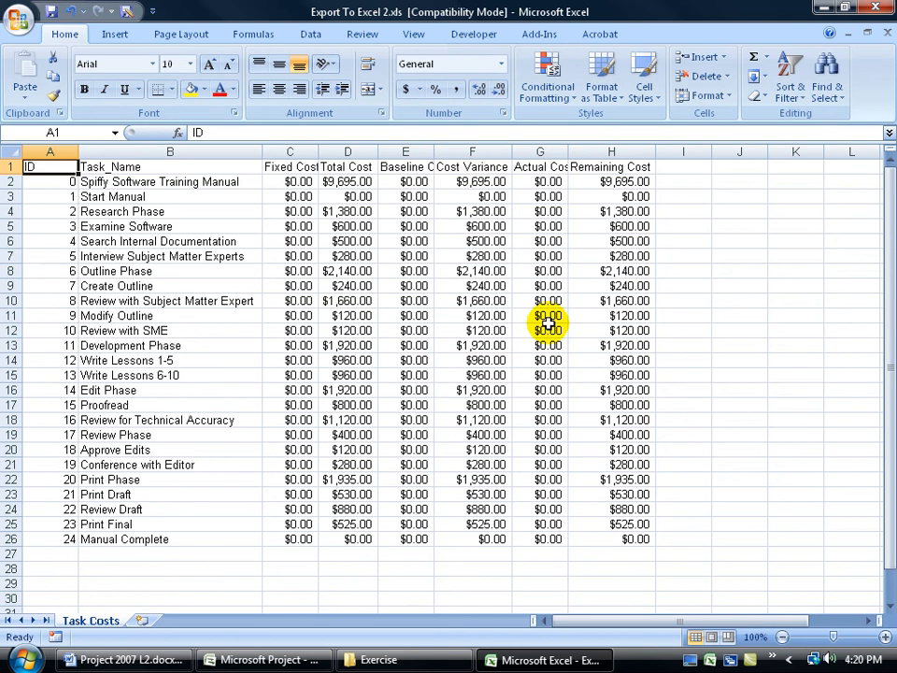
# Switch to Microsoft Project and change the project from the Gantt Chart to the Task Sheet view.
pyautogui.click(249, 660)
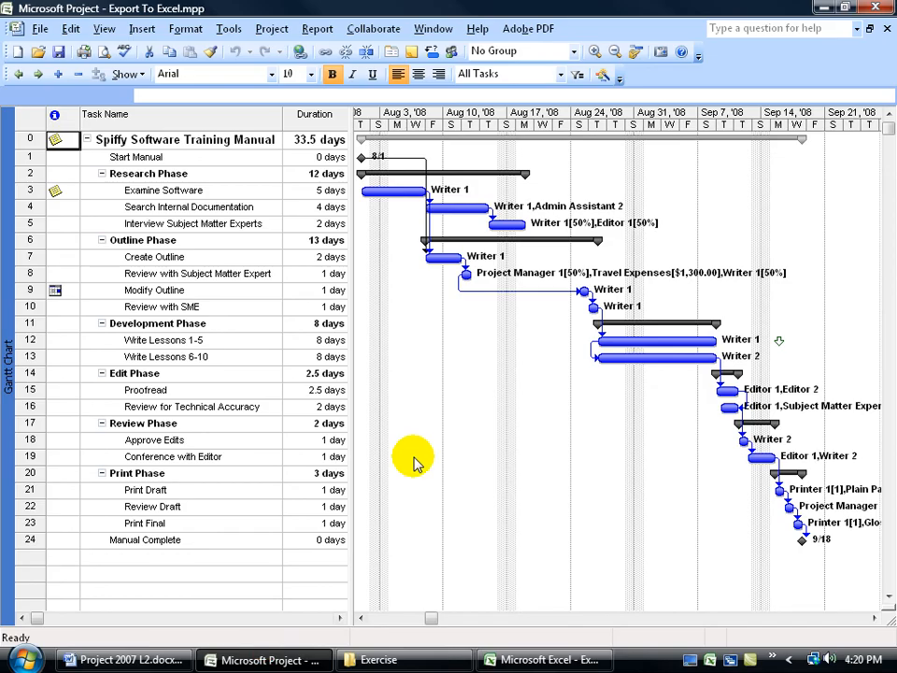
pyautogui.click(104, 29)
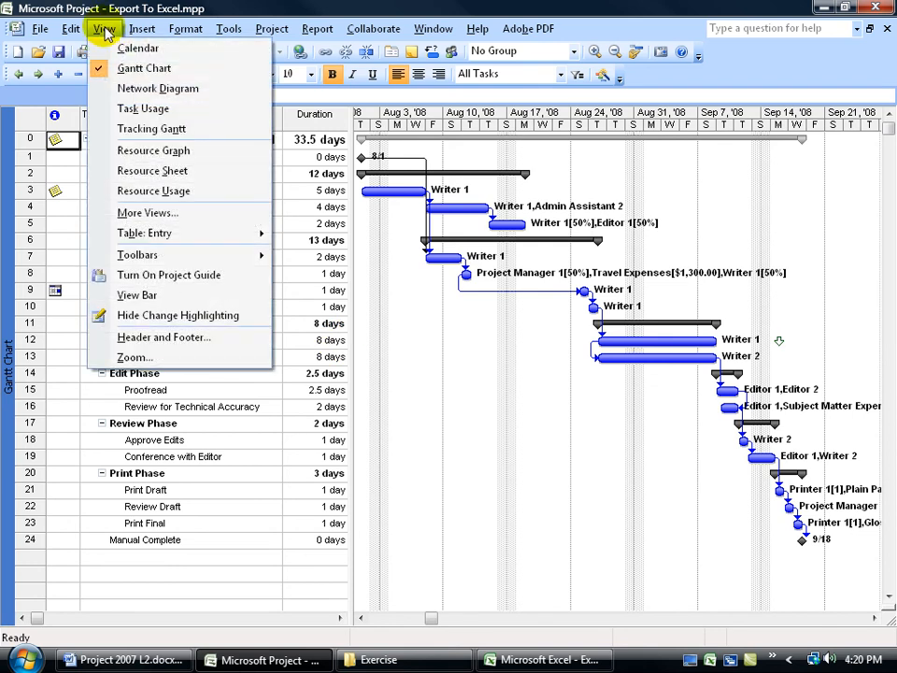
pyautogui.click(138, 213)
pyautogui.moveTo(502, 288); pyautogui.dragTo(501, 350)
pyautogui.click(333, 358)
pyautogui.doubleClick(333, 358)
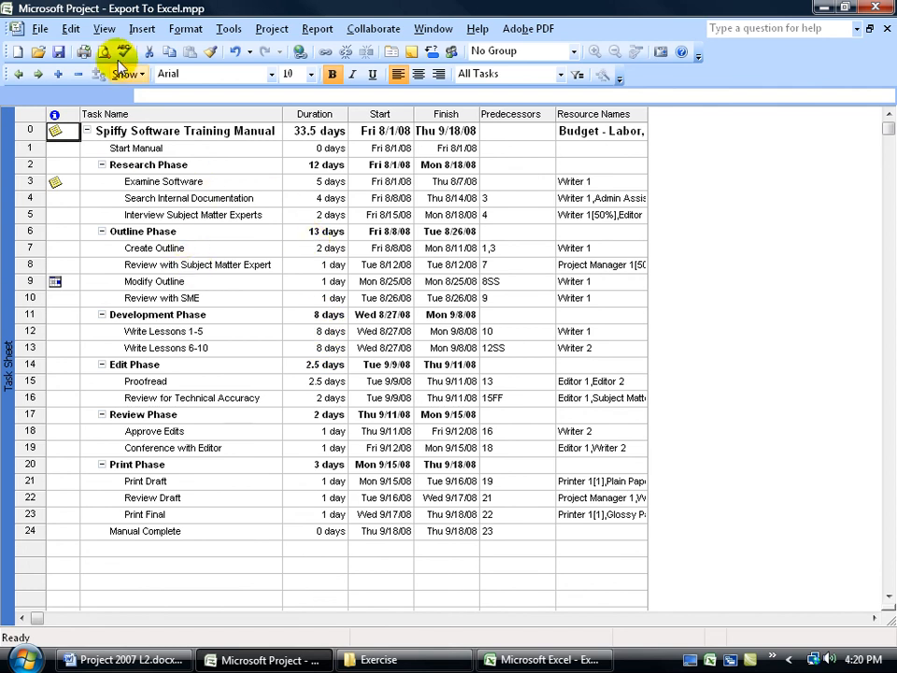
# Apply the Cost table to the Task Sheet and switch back to the exported workbook in Excel to compare the cost data.
pyautogui.click(104, 28)
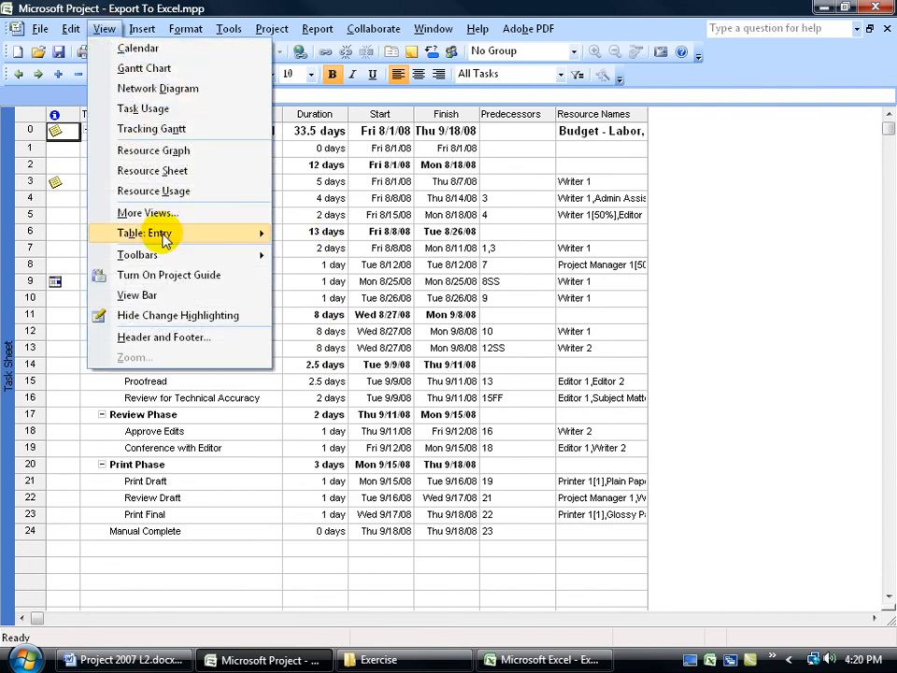
pyautogui.moveTo(166, 239)
pyautogui.click(311, 235)
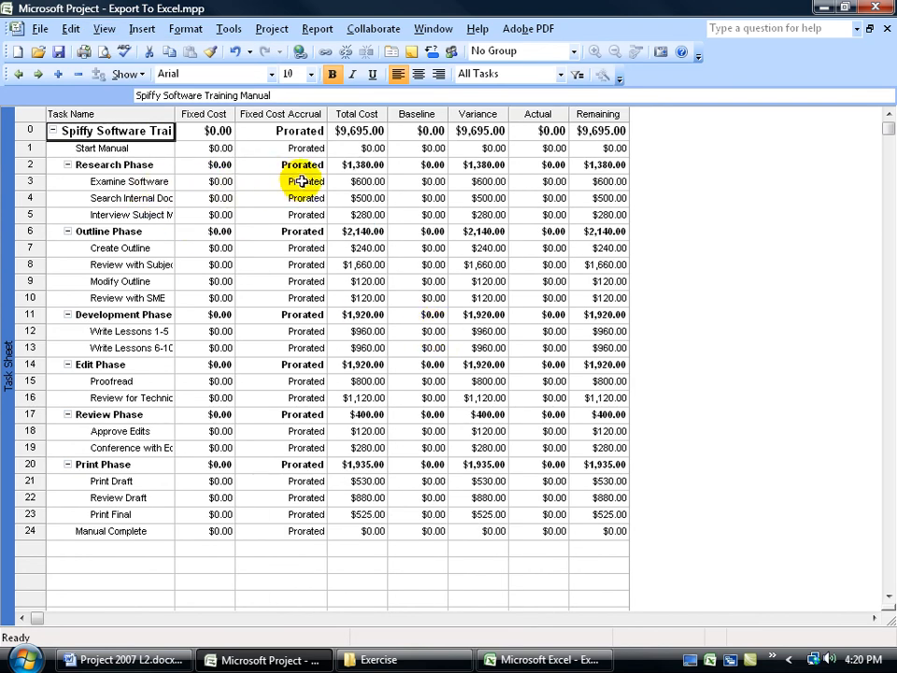
pyautogui.click(530, 661)
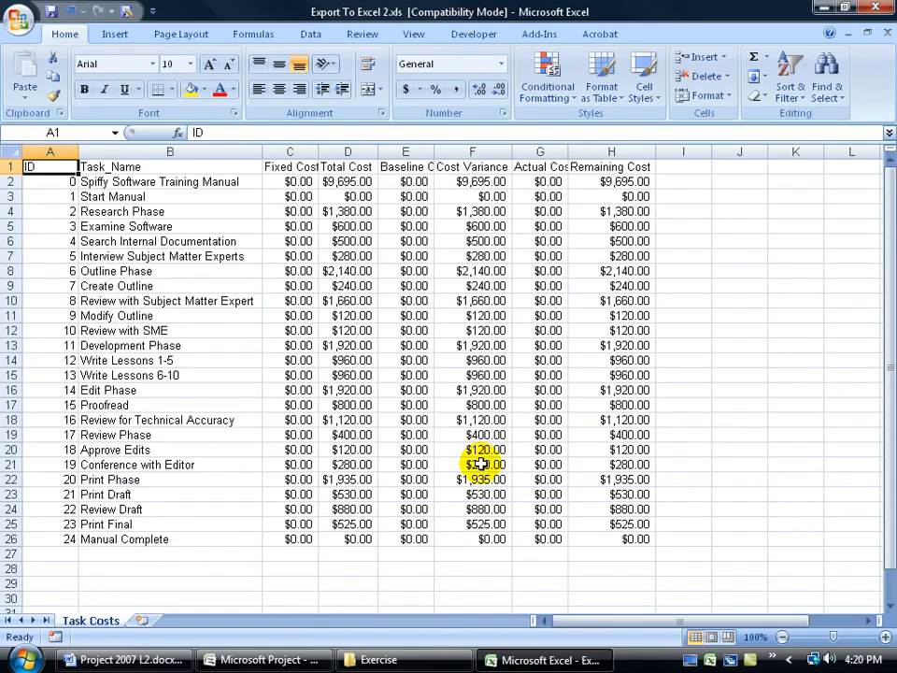